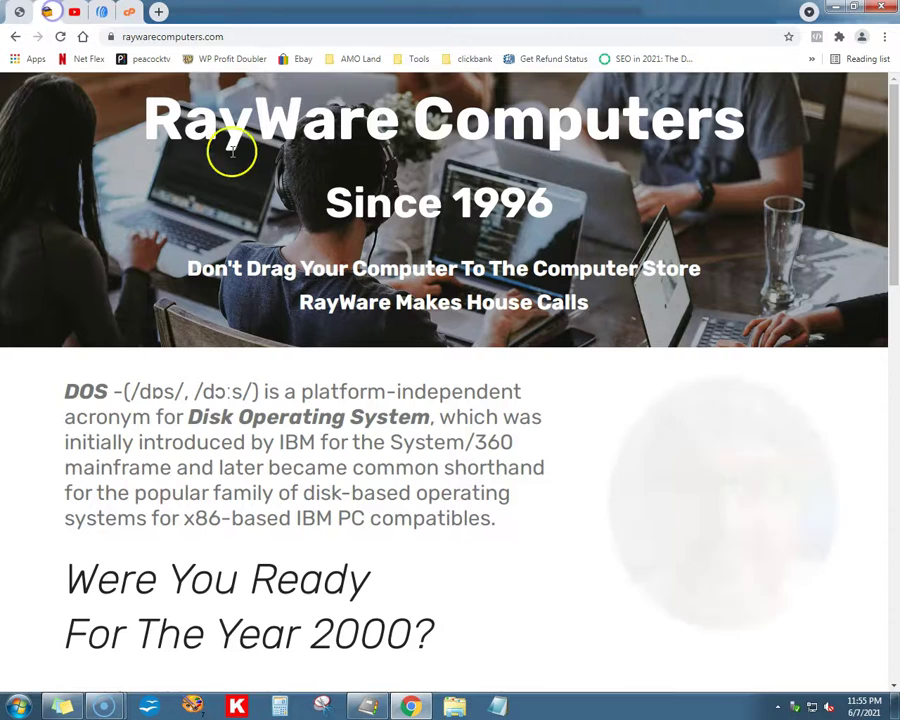
# Step: Highlight 1996 on the RayWare Computers site, then browse the RWC WEB YouTube channel's uploads
pyautogui.moveTo(452, 200); pyautogui.dragTo(555, 200)
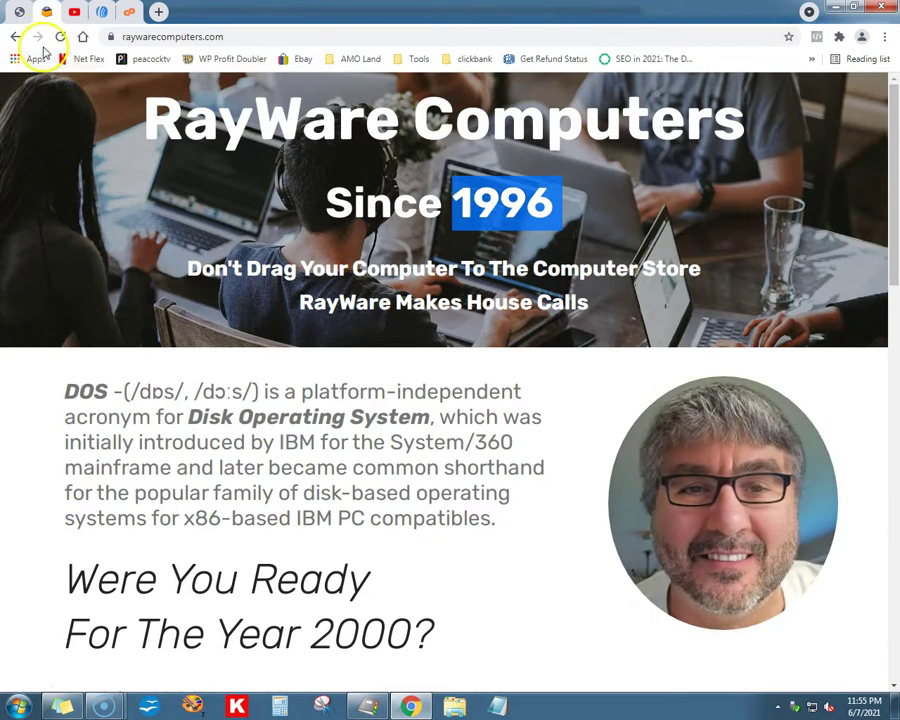
pyautogui.click(71, 12)
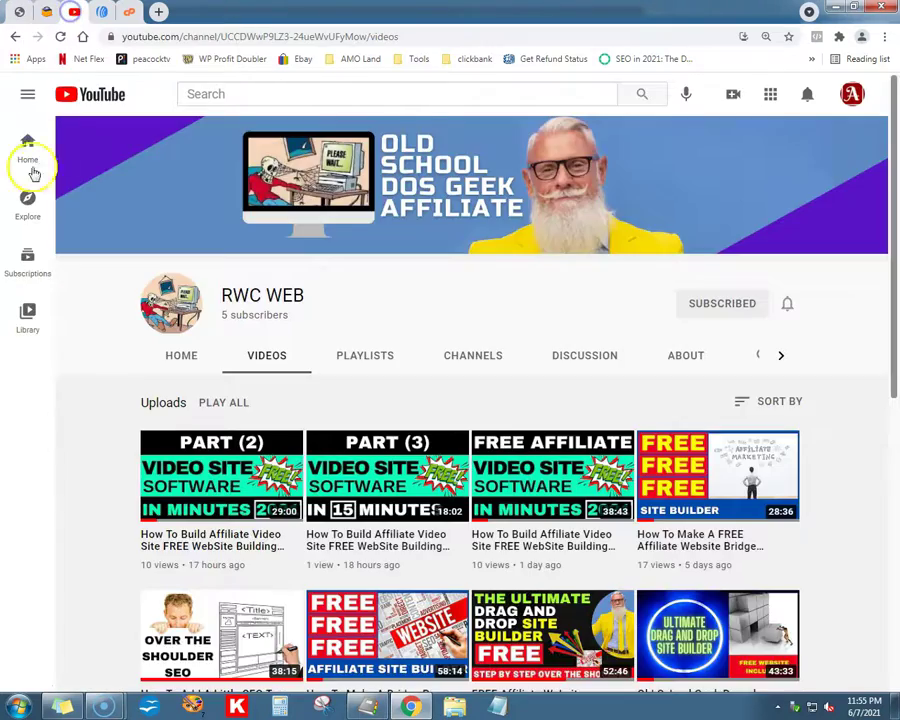
pyautogui.scroll(-3, 40, 300)
pyautogui.scroll(-4, 104, 303)
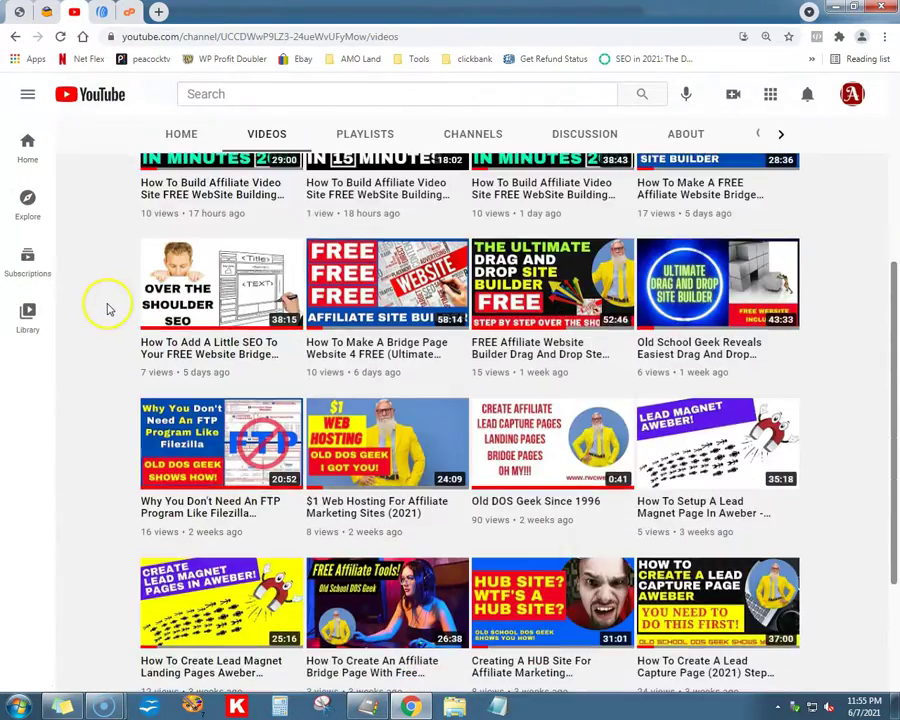
pyautogui.scroll(8, 115, 302)
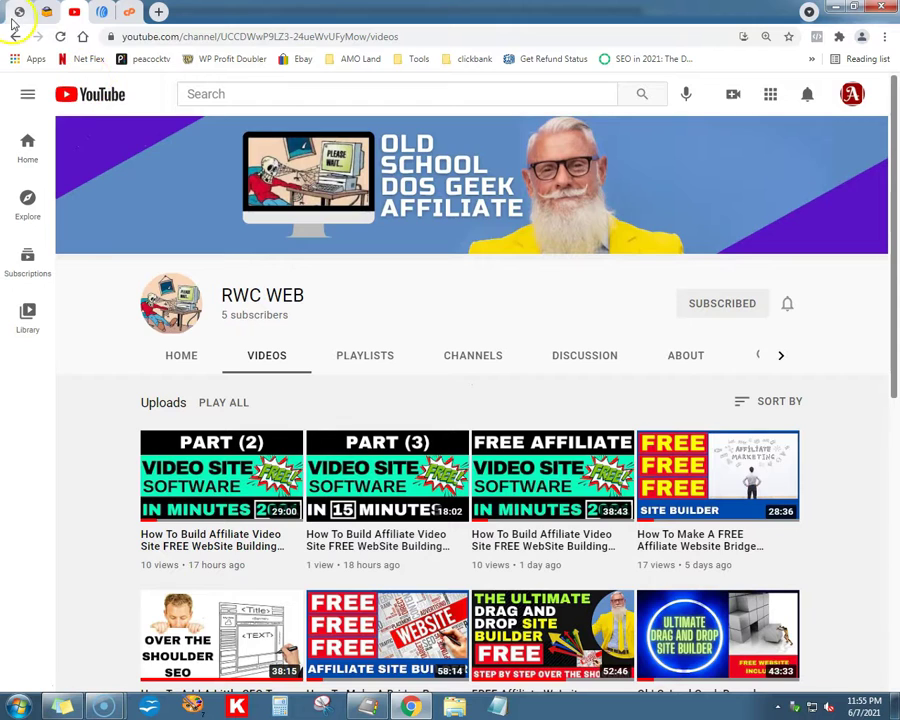
pyautogui.click(14, 12)
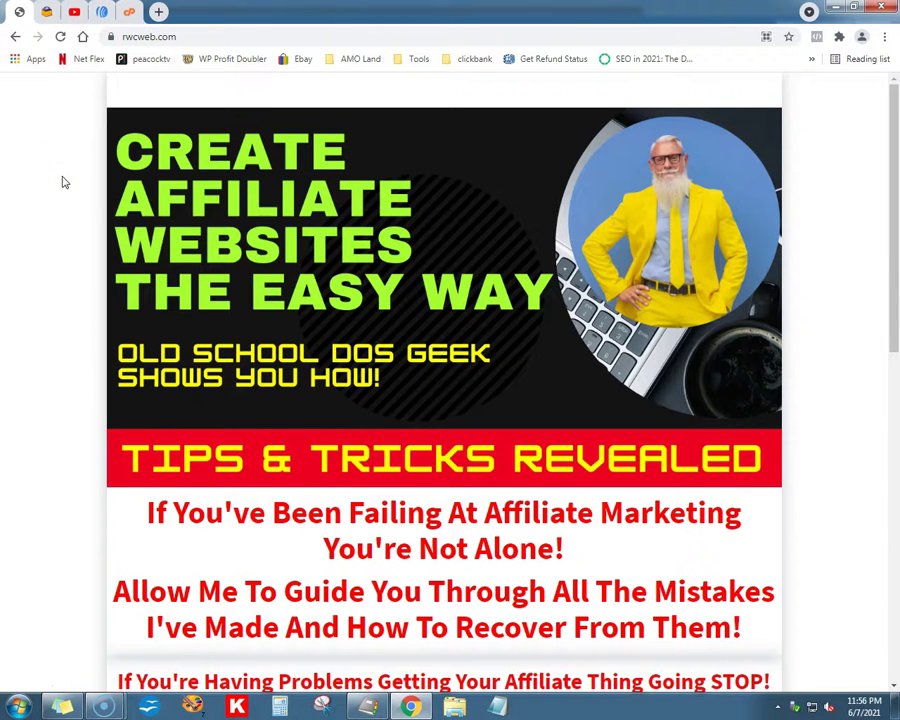
# Step: Scroll the rwcweb.com home page down to its Name/Email signup form and back to the top
pyautogui.scroll(-2, 62, 182)
pyautogui.scroll(-2, 62, 182)
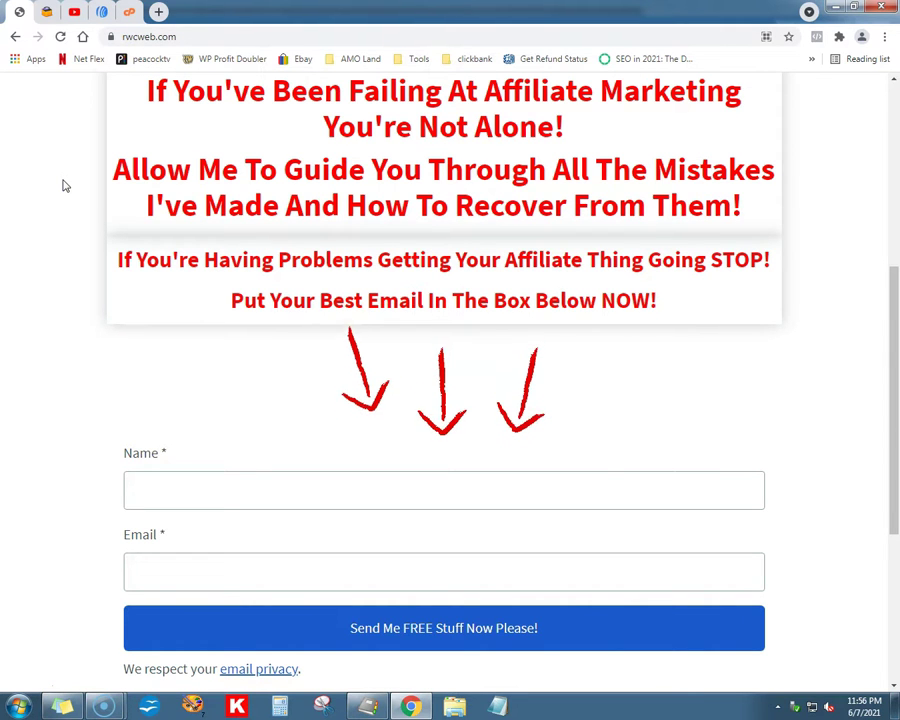
pyautogui.scroll(3, 36, 194)
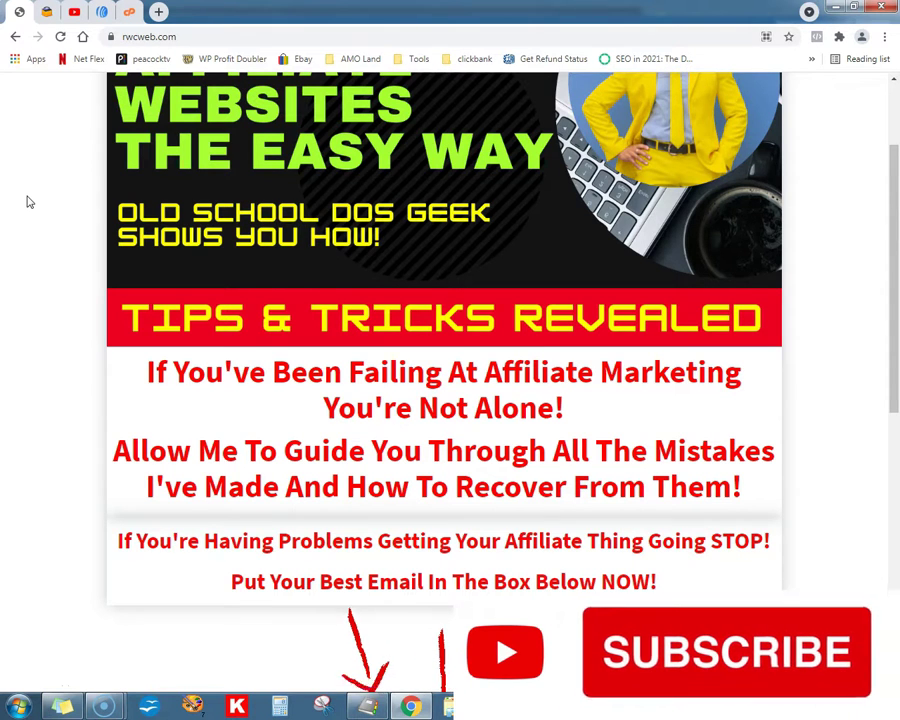
pyautogui.scroll(2, 29, 202)
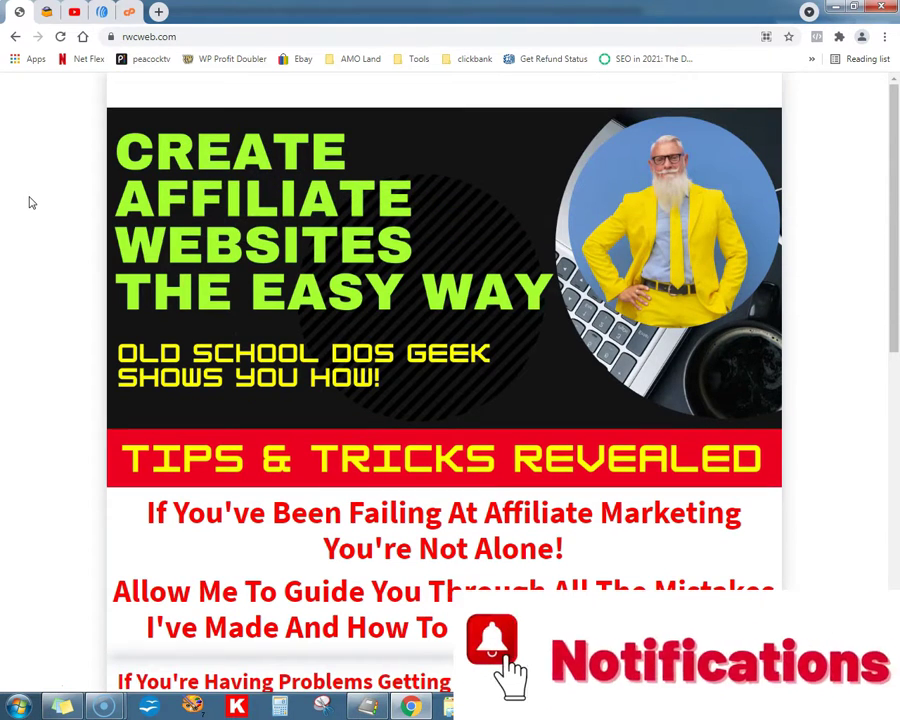
pyautogui.click(102, 14)
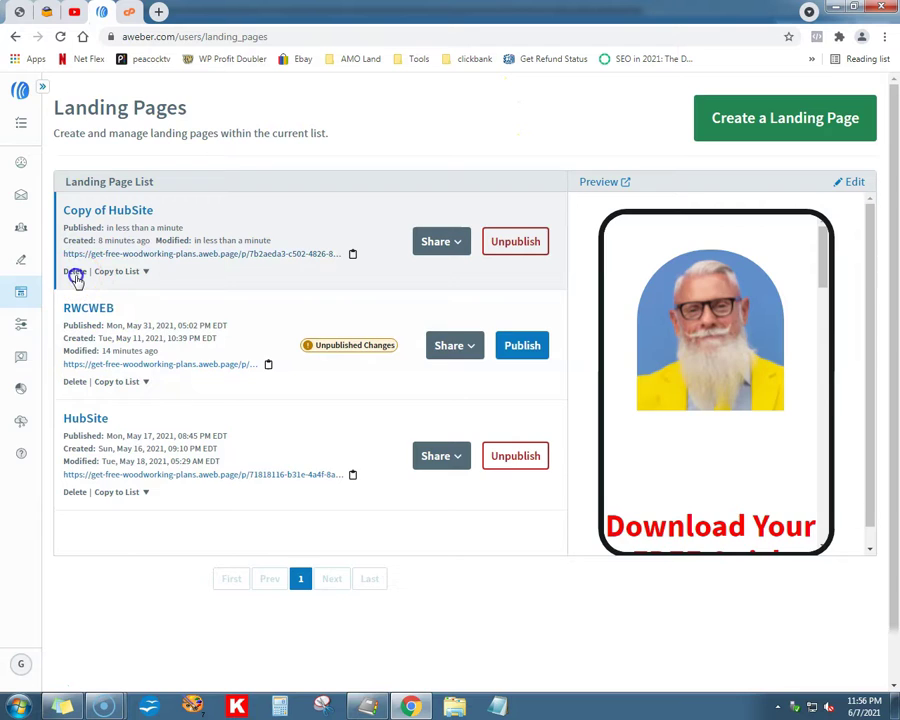
# Step: Delete the Copy of HubSite landing page and preview the published HubSite page
pyautogui.click(75, 272)
pyautogui.click(574, 289)
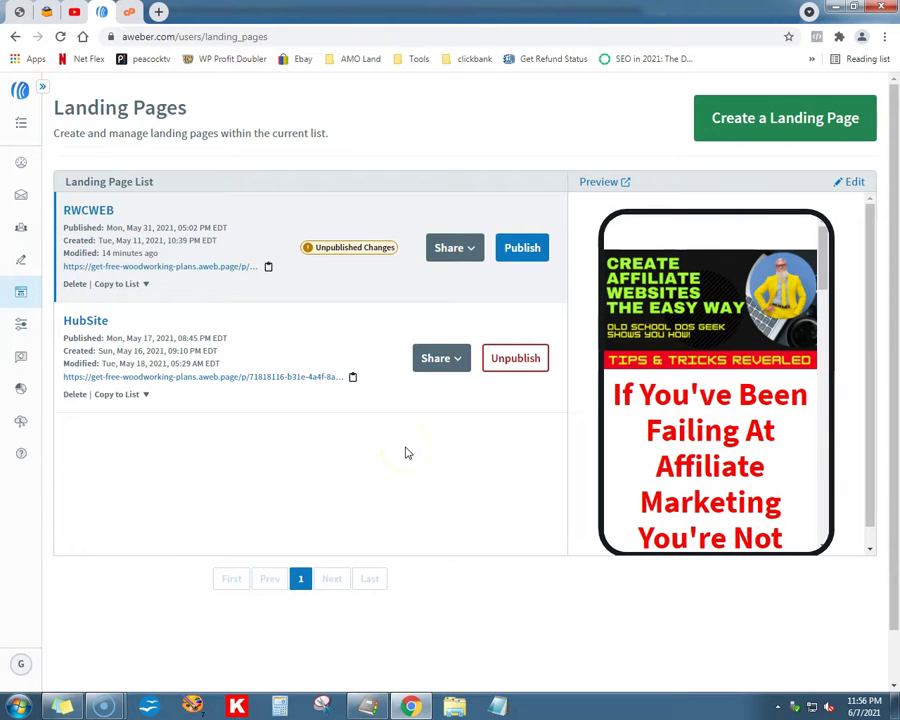
pyautogui.click(298, 346)
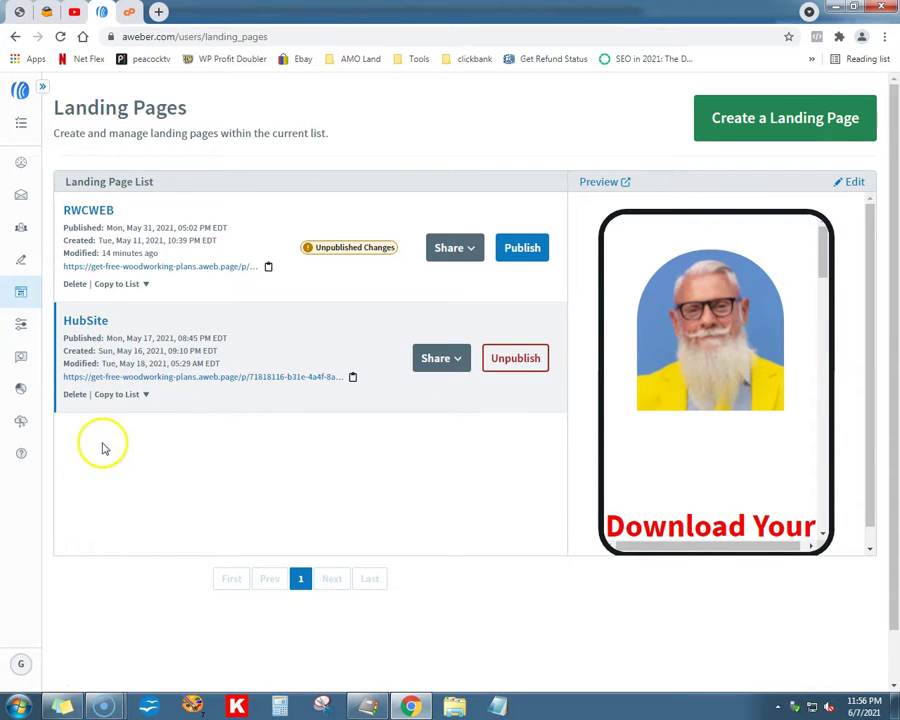
pyautogui.click(251, 380)
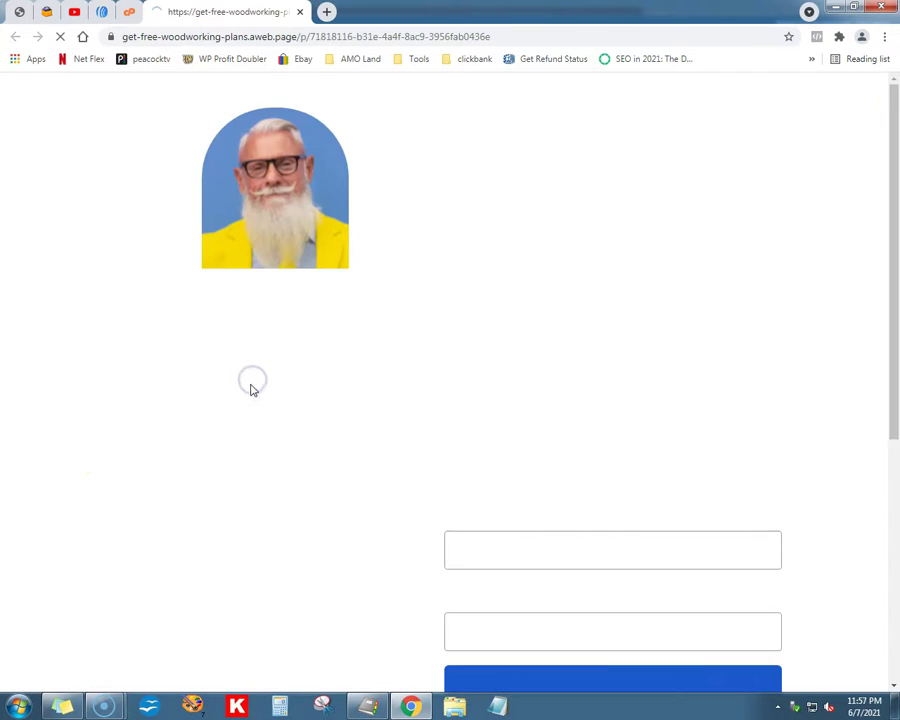
# Step: On the live HubSite page, enter a name in the Name field and an e-mail address in the Email field
pyautogui.scroll(-3, 176, 397)
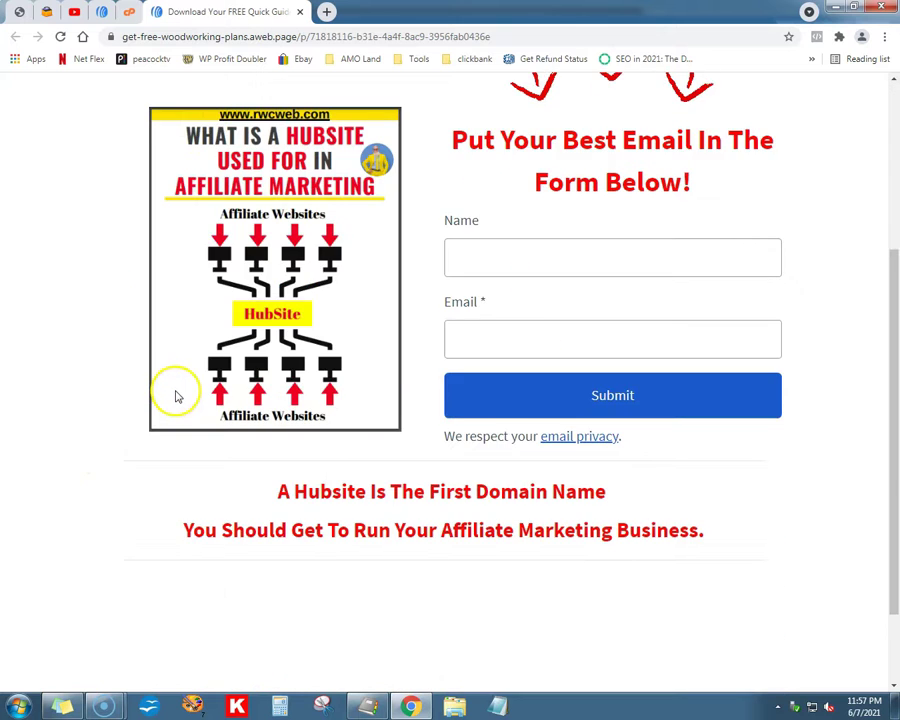
pyautogui.scroll(4, 178, 392)
pyautogui.scroll(-2, 179, 392)
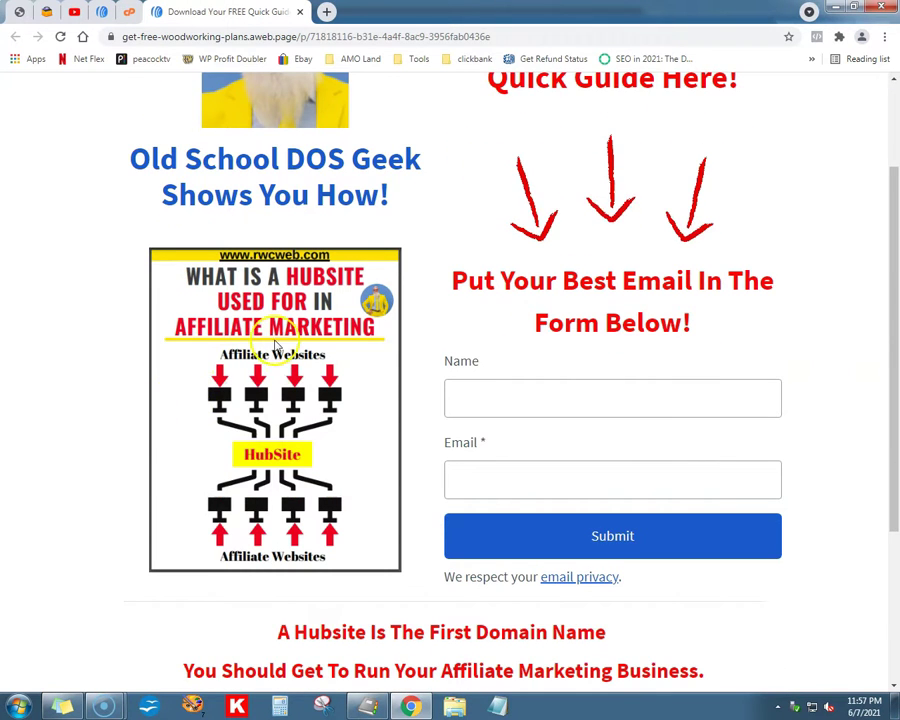
pyautogui.click(462, 401)
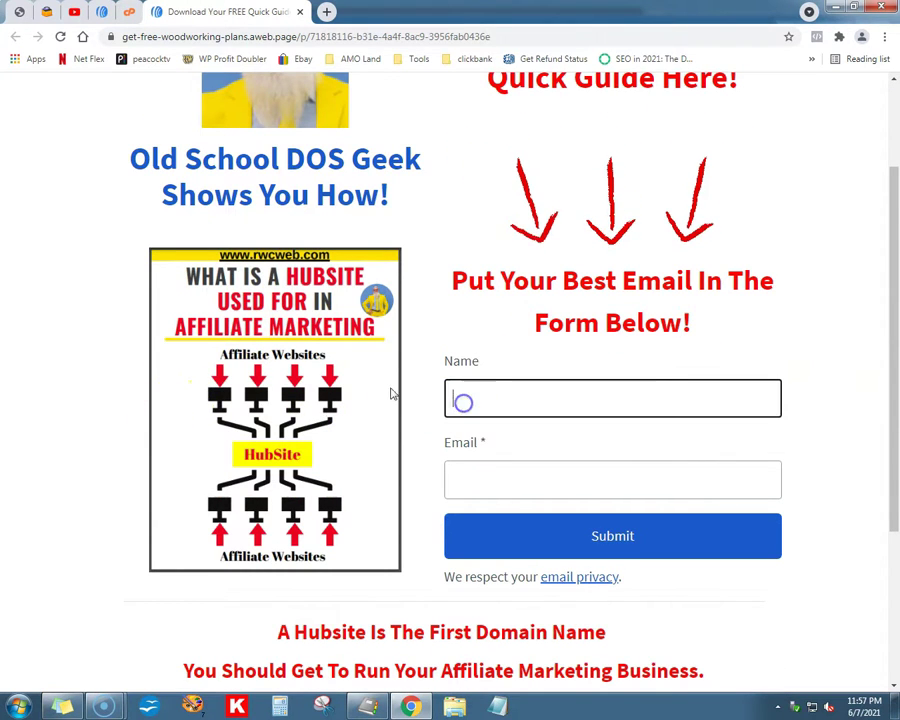
pyautogui.write('ray')
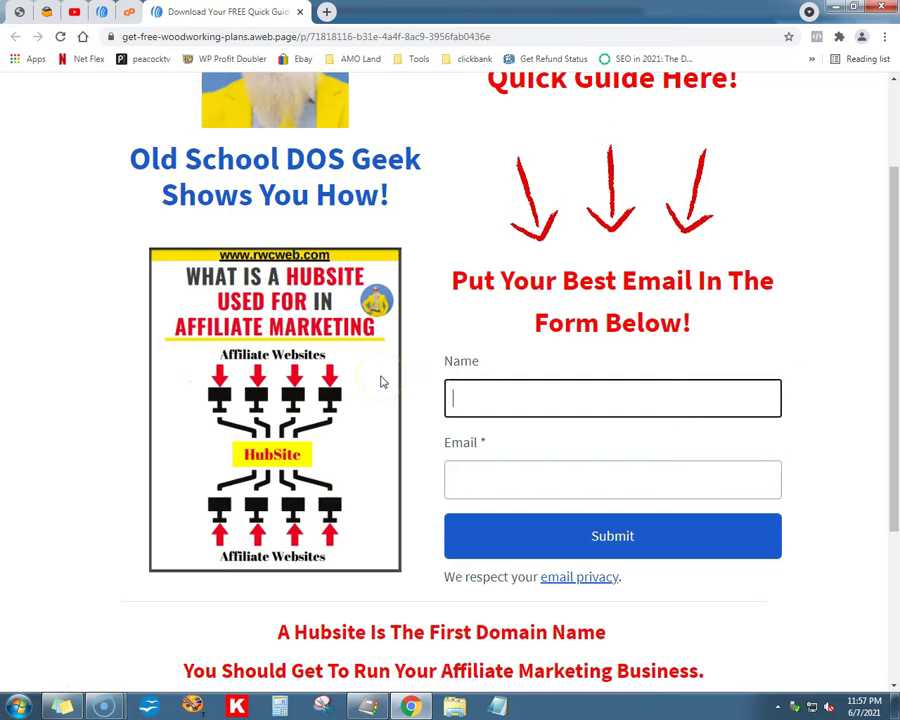
pyautogui.press('Tab')
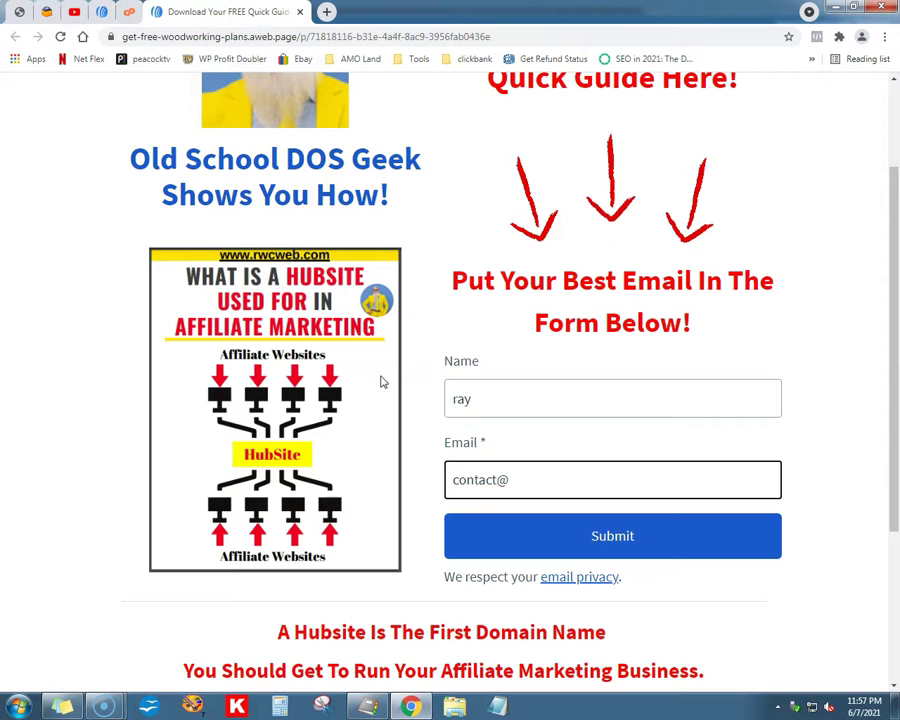
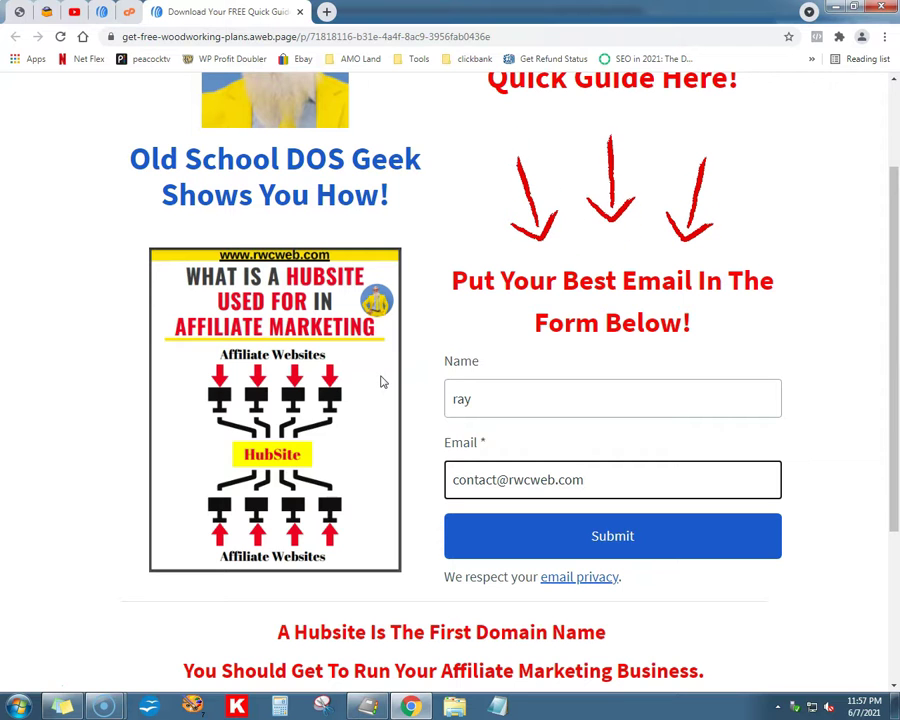
pyautogui.scroll(2, 380, 370)
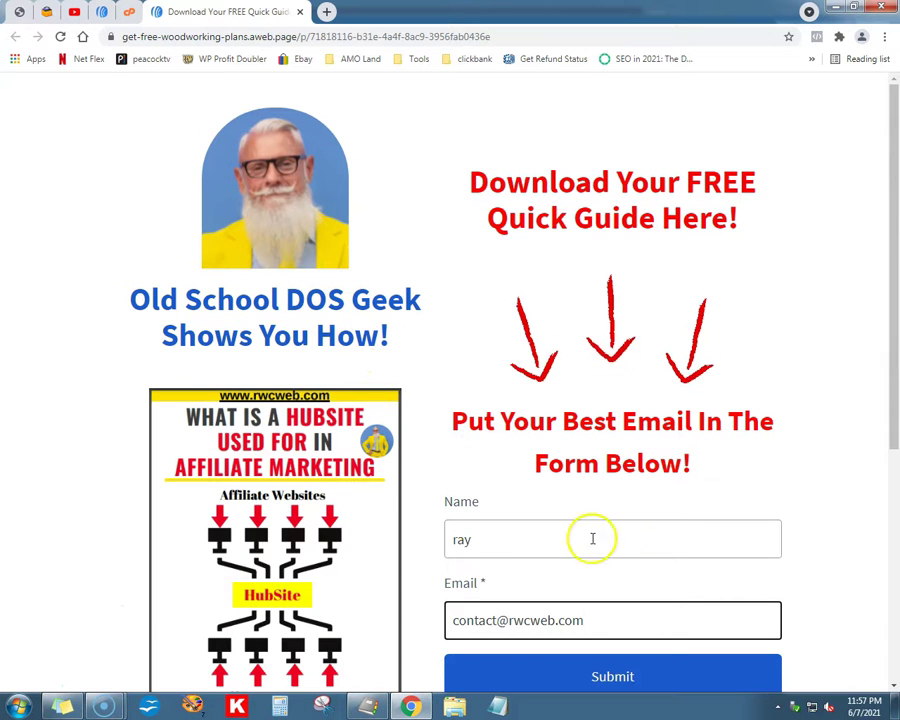
pyautogui.scroll(-4, 856, 418)
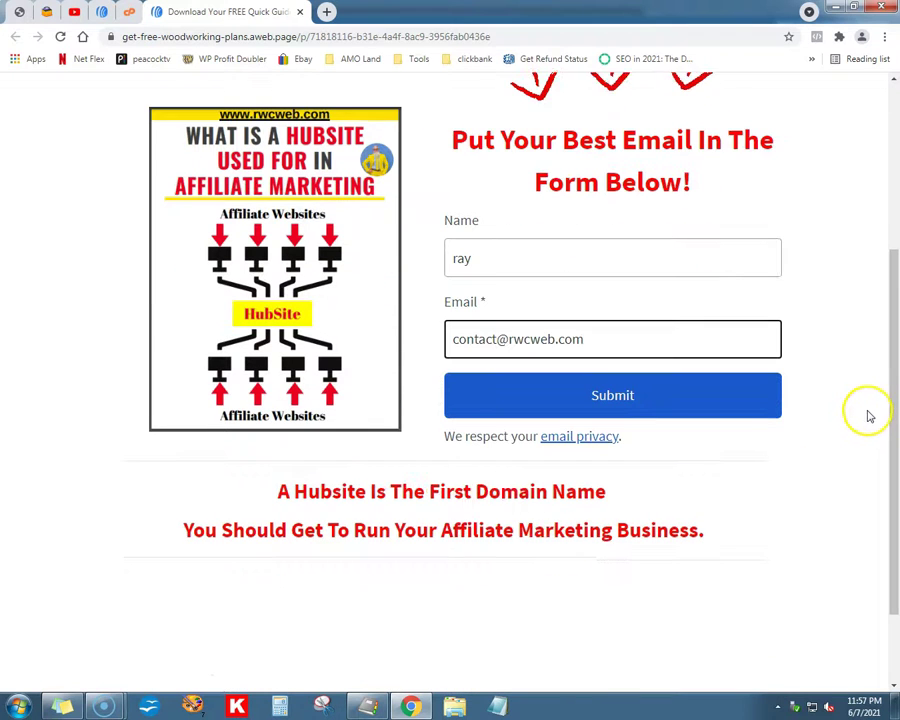
# Step: Scroll up and down the live HubSite page to review the filled-in signup form
pyautogui.scroll(4, 868, 416)
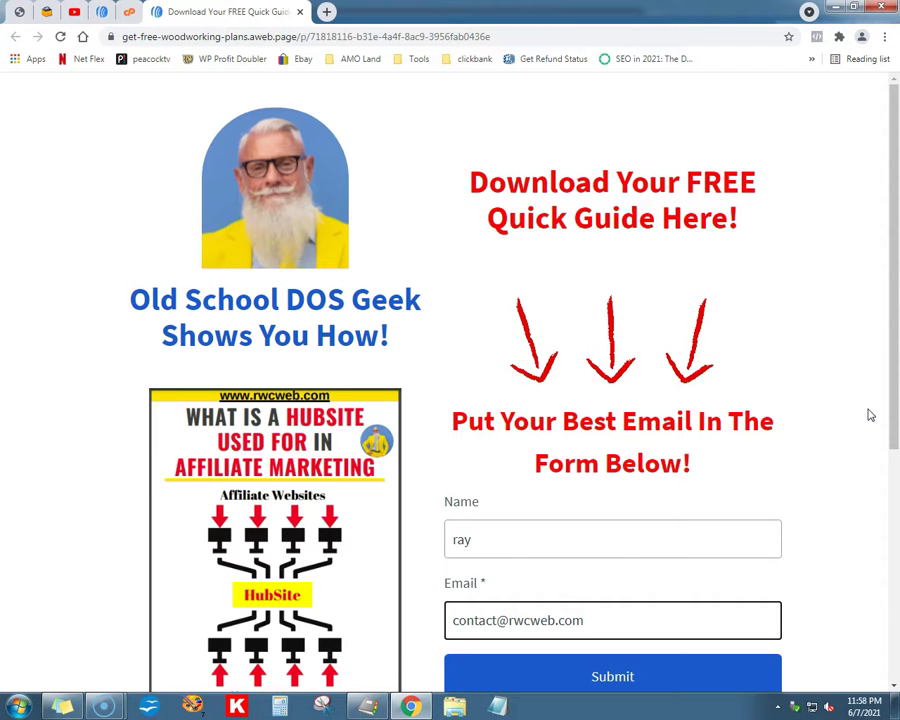
pyautogui.scroll(-2, 860, 420)
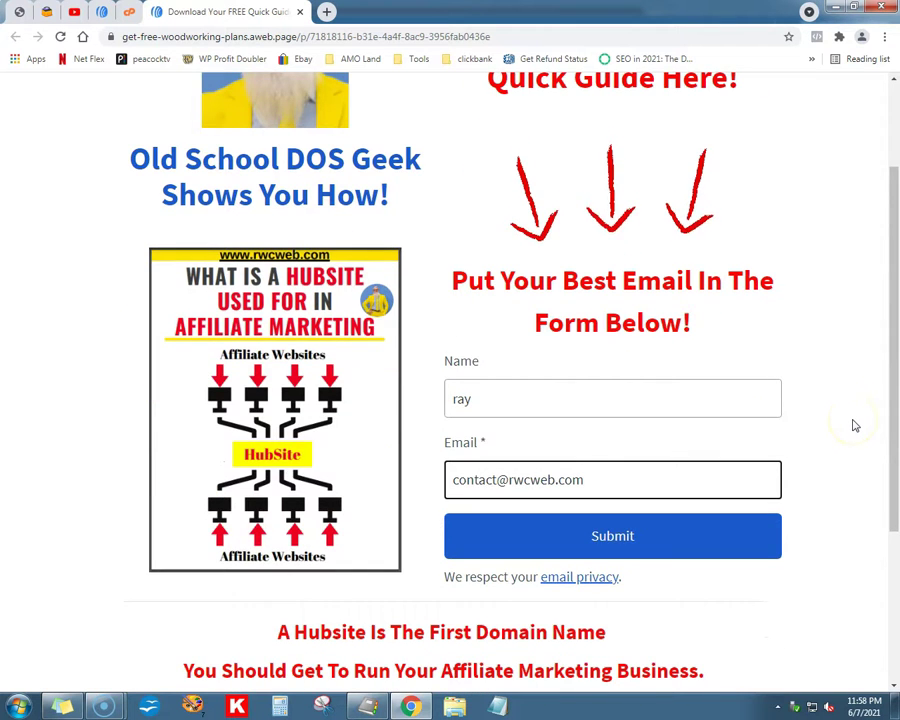
pyautogui.scroll(2, 854, 424)
pyautogui.scroll(-2, 854, 424)
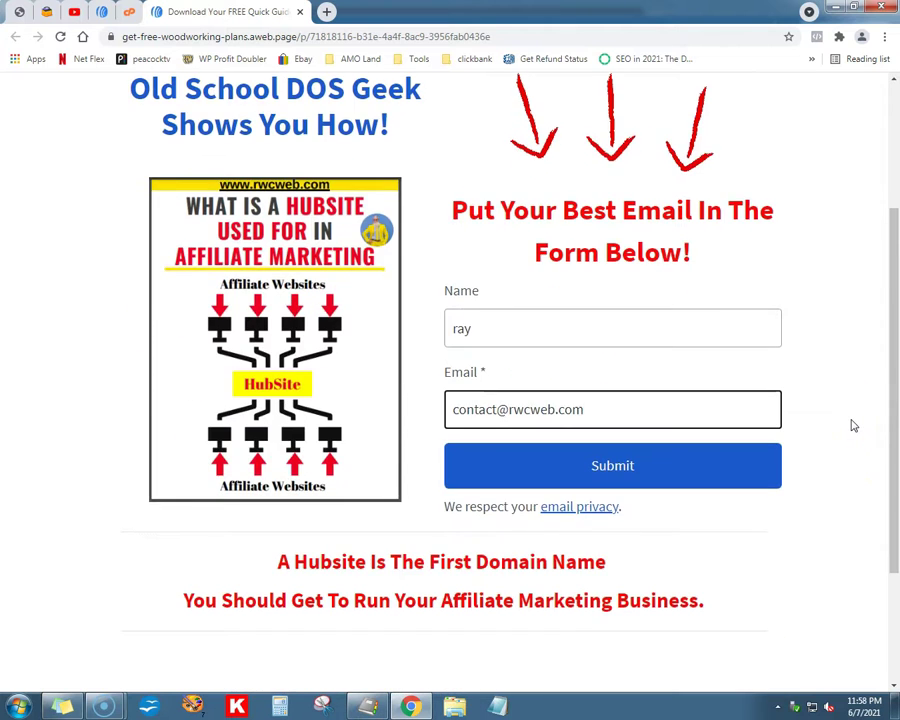
pyautogui.scroll(2, 854, 426)
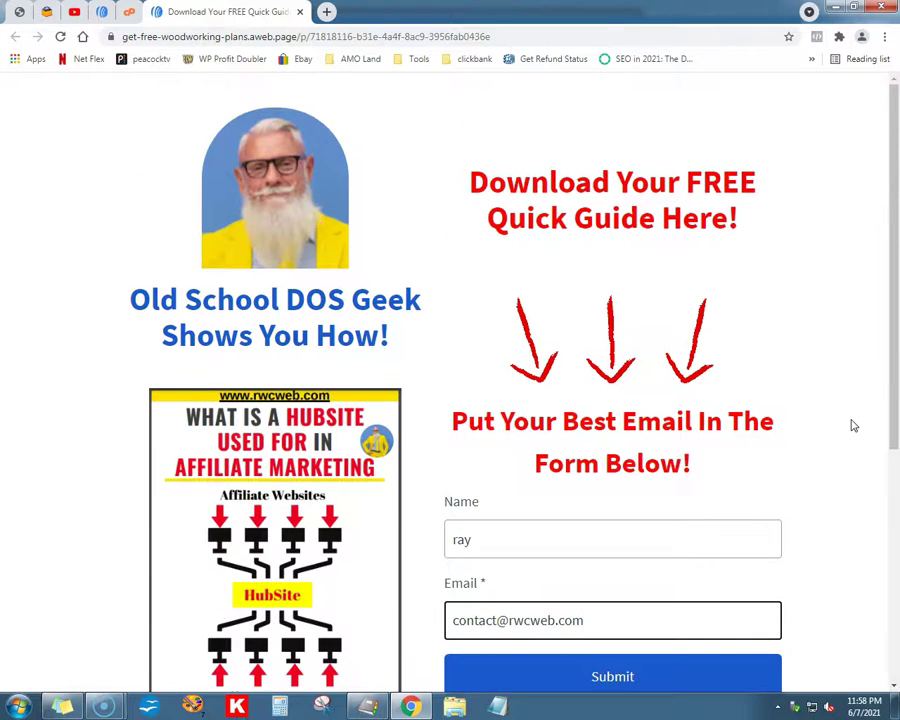
pyautogui.scroll(-1, 851, 426)
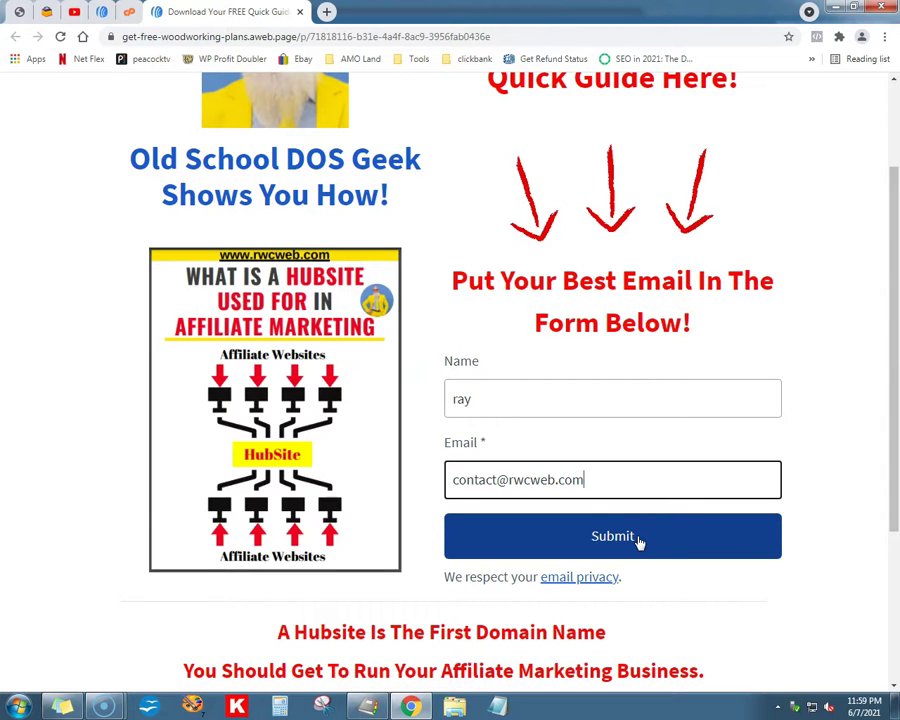
# Step: Submit the signup form, read through the Hubsites.pdf guide, then close it and the signup page
pyautogui.click(612, 536)
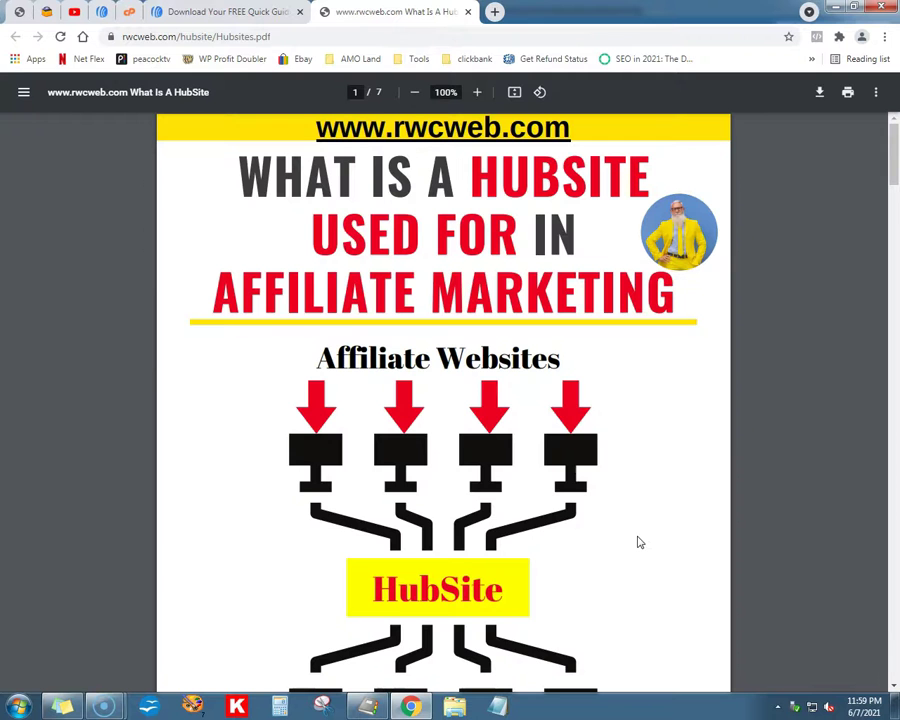
pyautogui.scroll(-10, 640, 542)
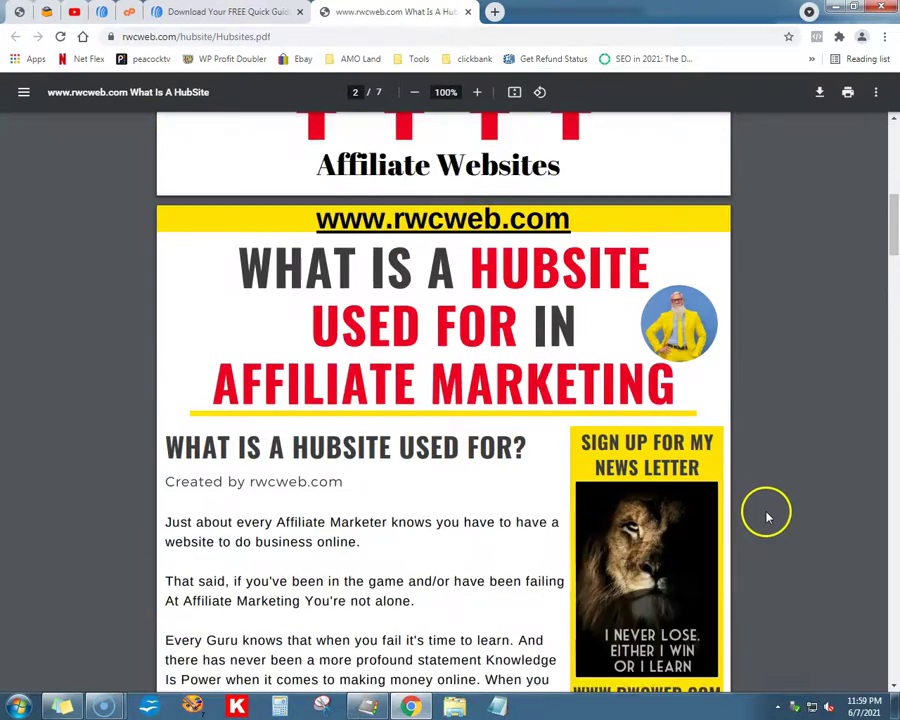
pyautogui.scroll(-10, 768, 517)
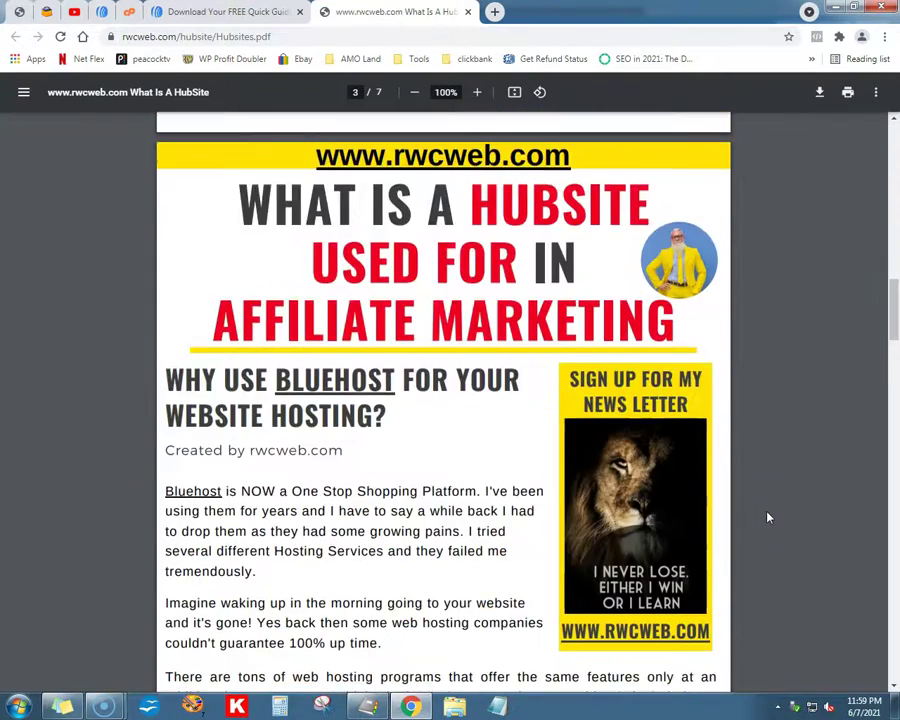
pyautogui.scroll(-3, 768, 518)
pyautogui.scroll(-7, 765, 520)
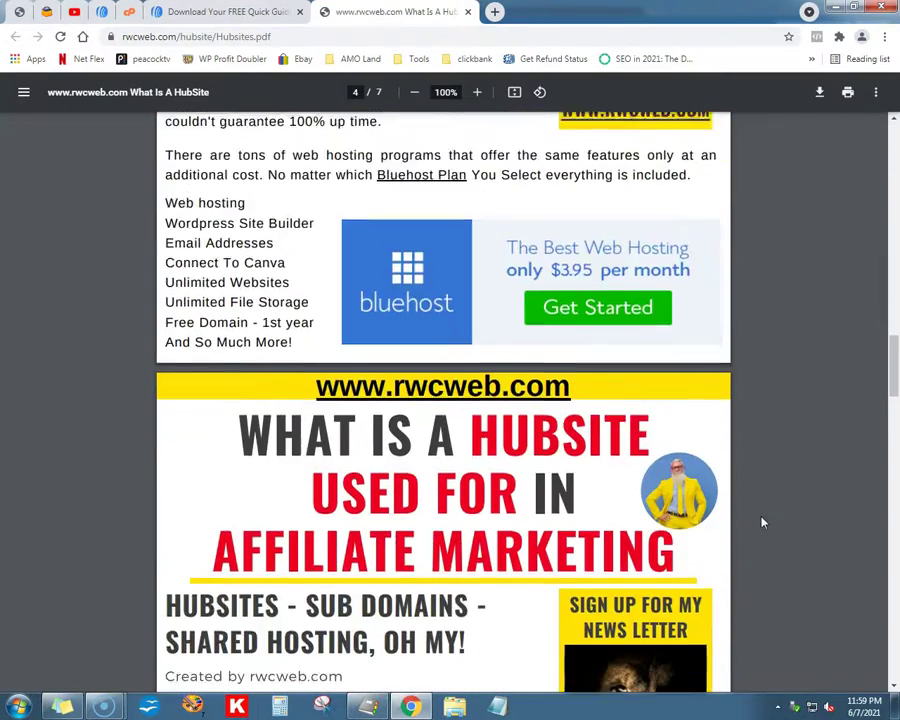
pyautogui.scroll(20, 762, 522)
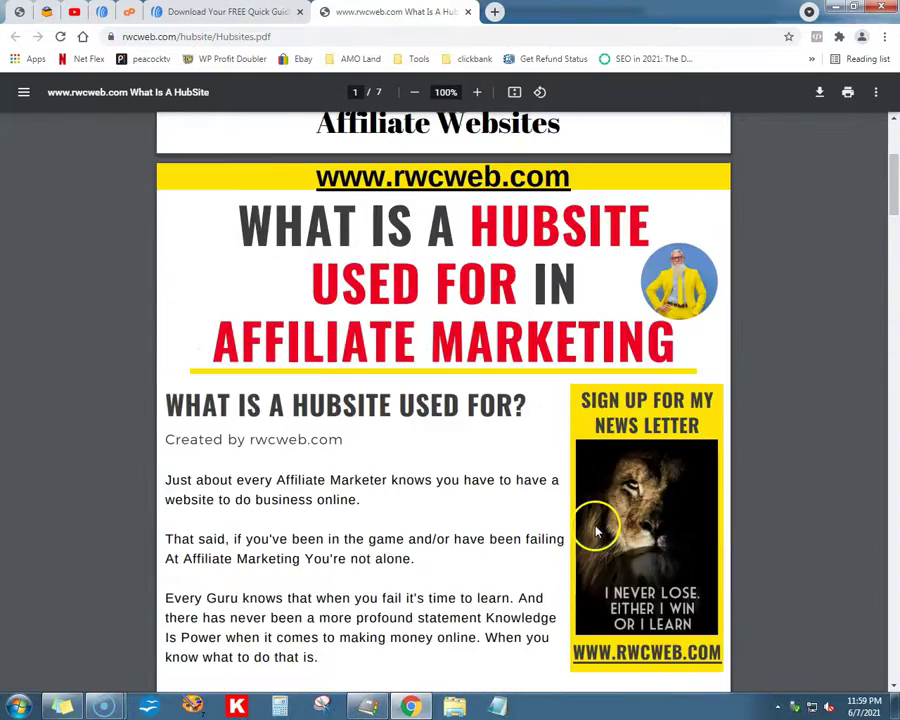
pyautogui.scroll(2, 105, 490)
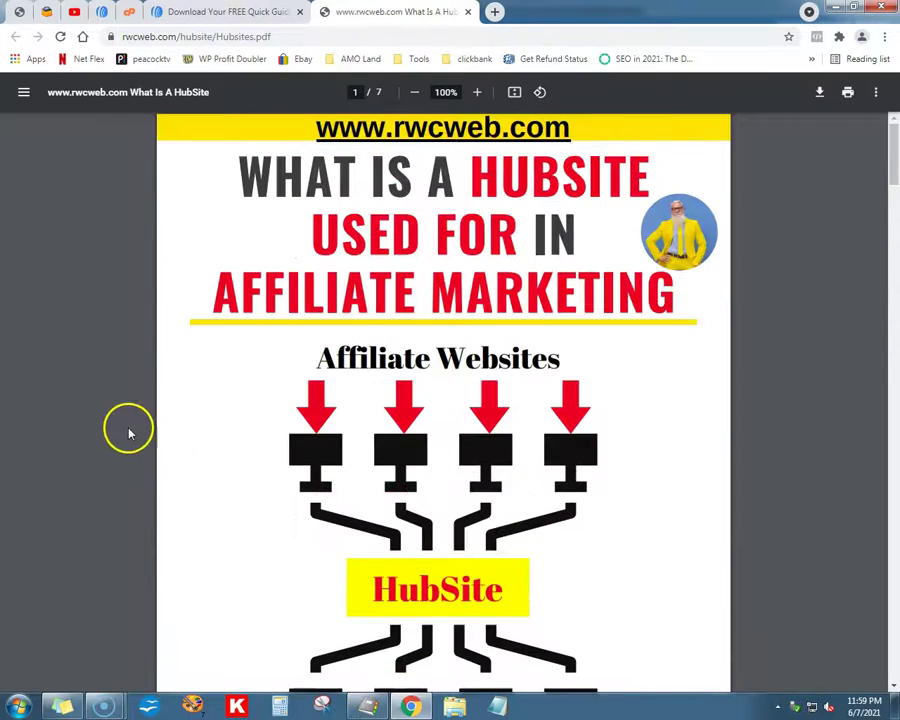
pyautogui.click(468, 12)
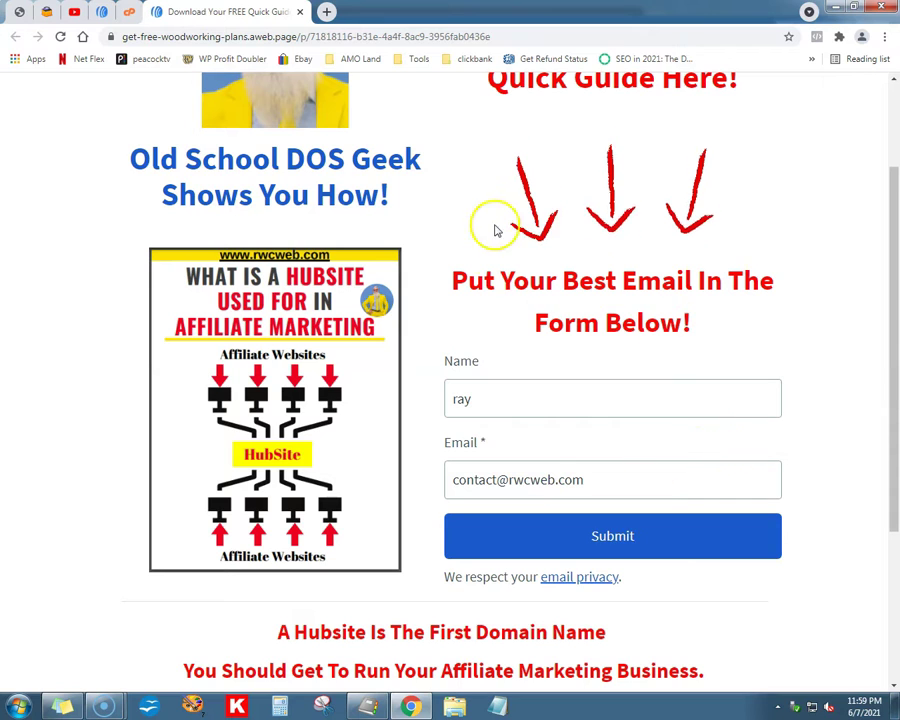
pyautogui.hotkey('ctrl', 'w')
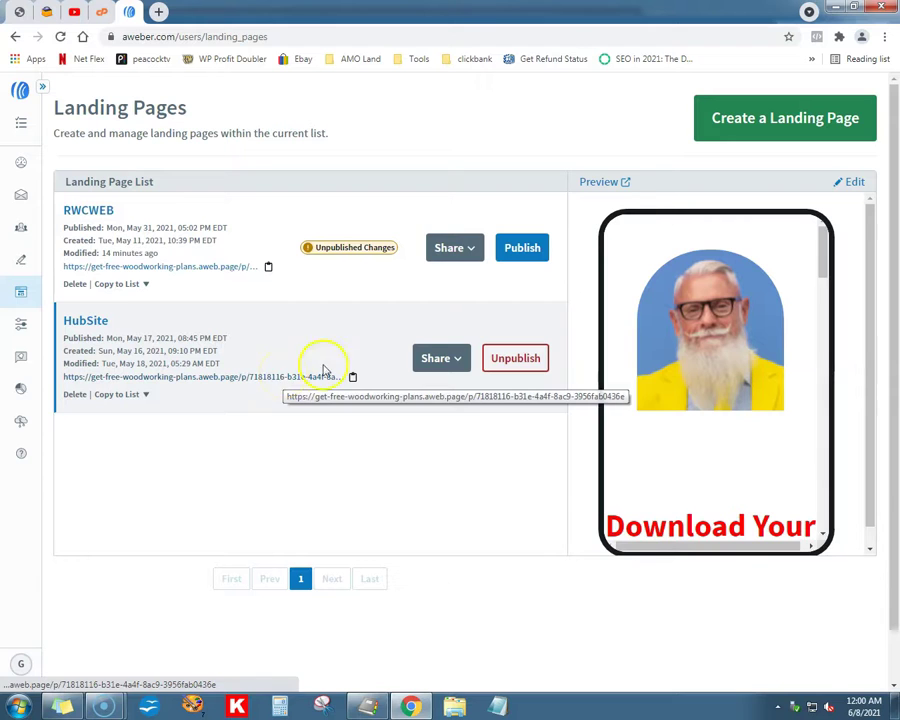
# Step: Briefly open HubSite in the editor, then copy it into the RWCWEB (Current List) list
pyautogui.click(853, 183)
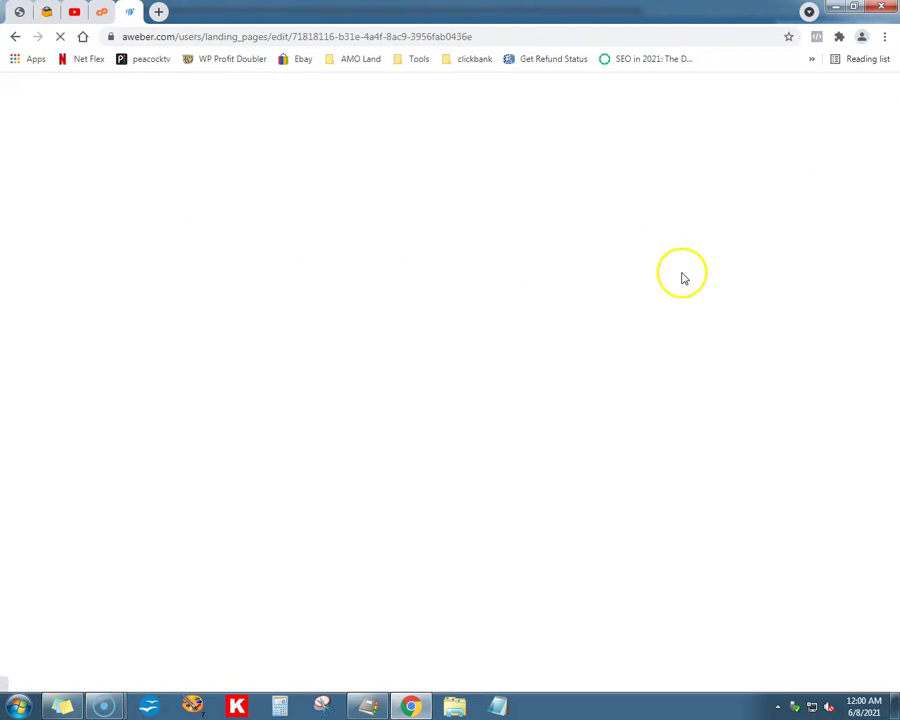
pyautogui.click(852, 677)
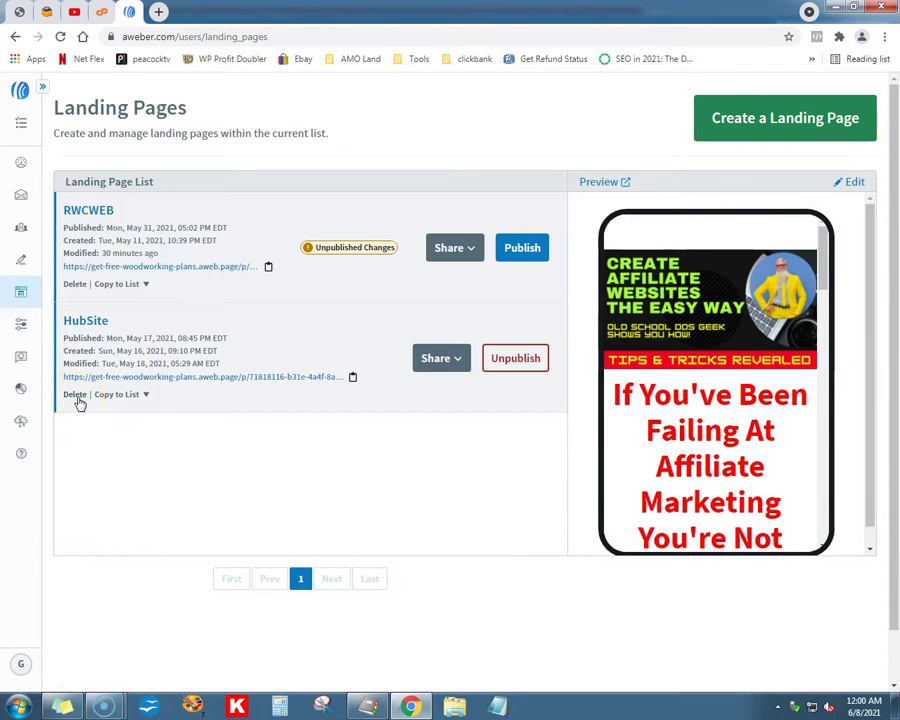
pyautogui.click(116, 394)
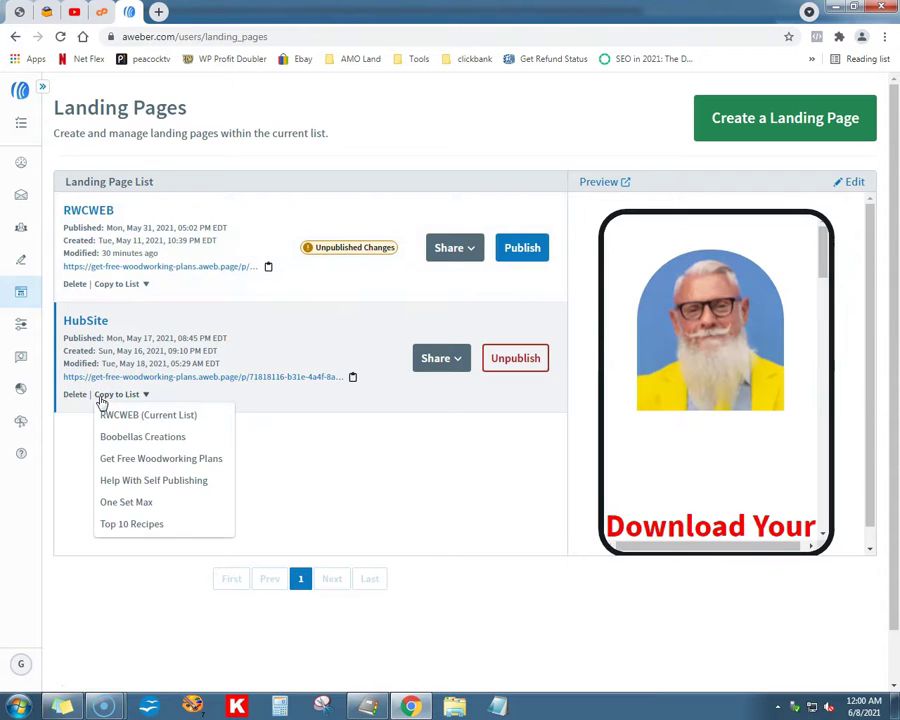
pyautogui.click(110, 414)
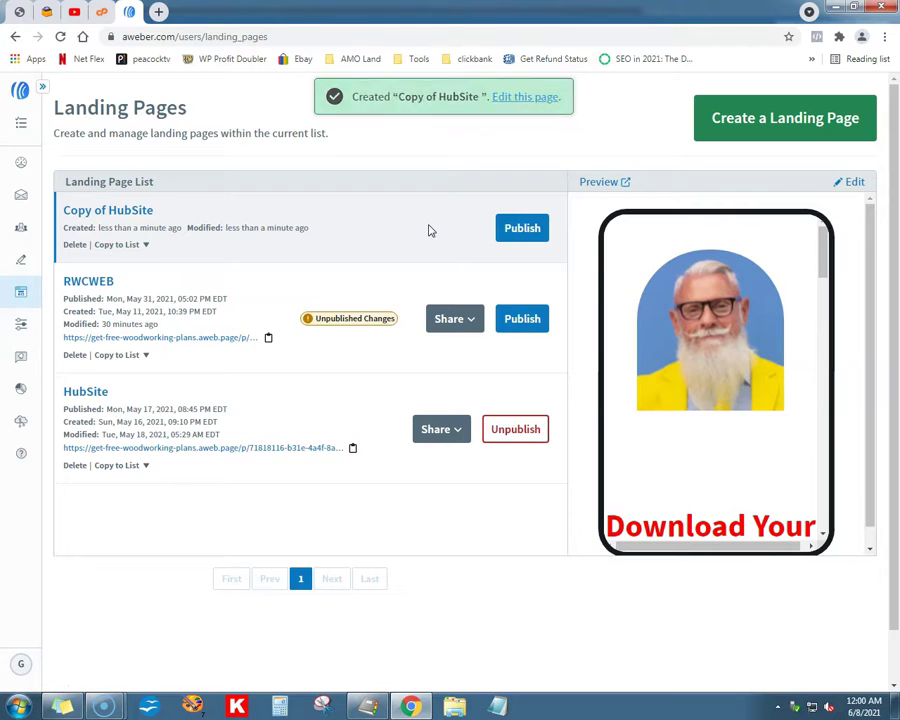
# Step: Open Copy of HubSite in the editor and select its page name
pyautogui.click(855, 183)
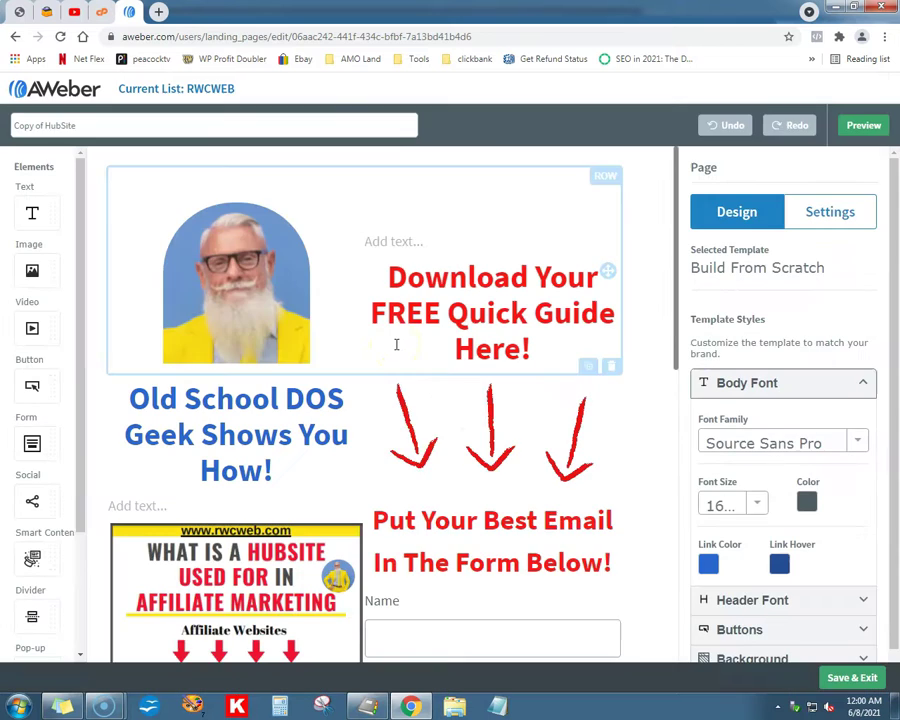
pyautogui.scroll(-3, 444, 360)
pyautogui.scroll(-2, 475, 380)
pyautogui.scroll(2, 488, 352)
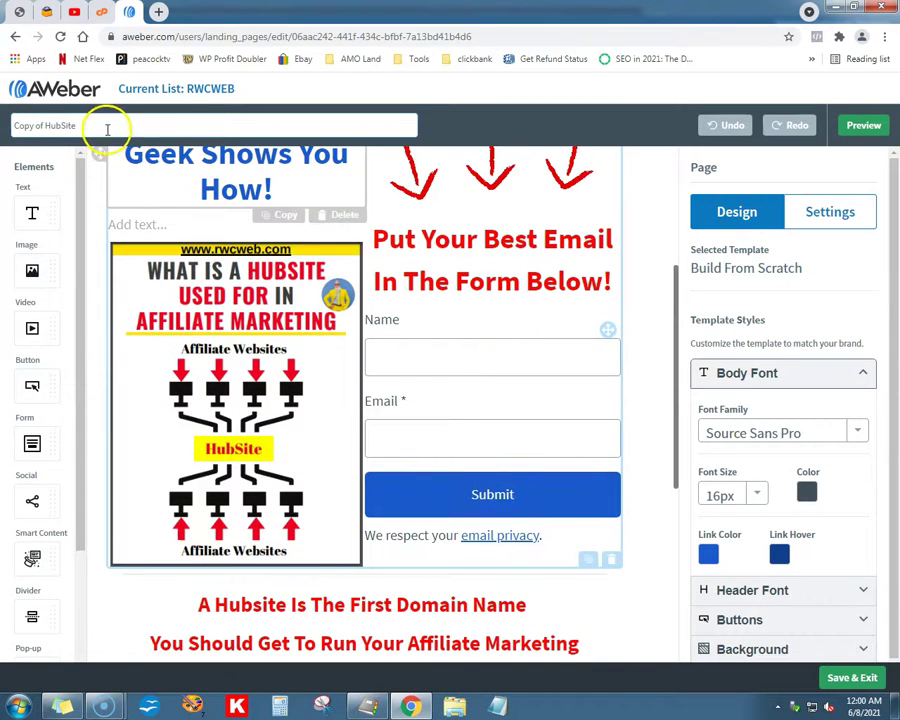
pyautogui.tripleClick(104, 125)
# Step: Delete the signup form and the 'Put Your Best Email In The Form Below!' heading from the right column
pyautogui.click(431, 369)
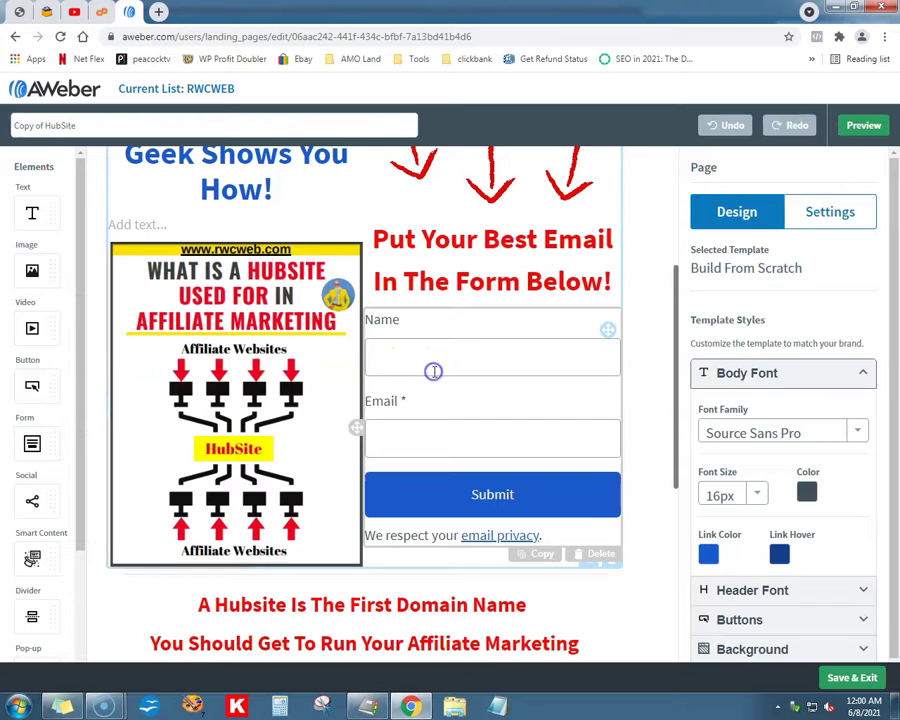
pyautogui.click(598, 555)
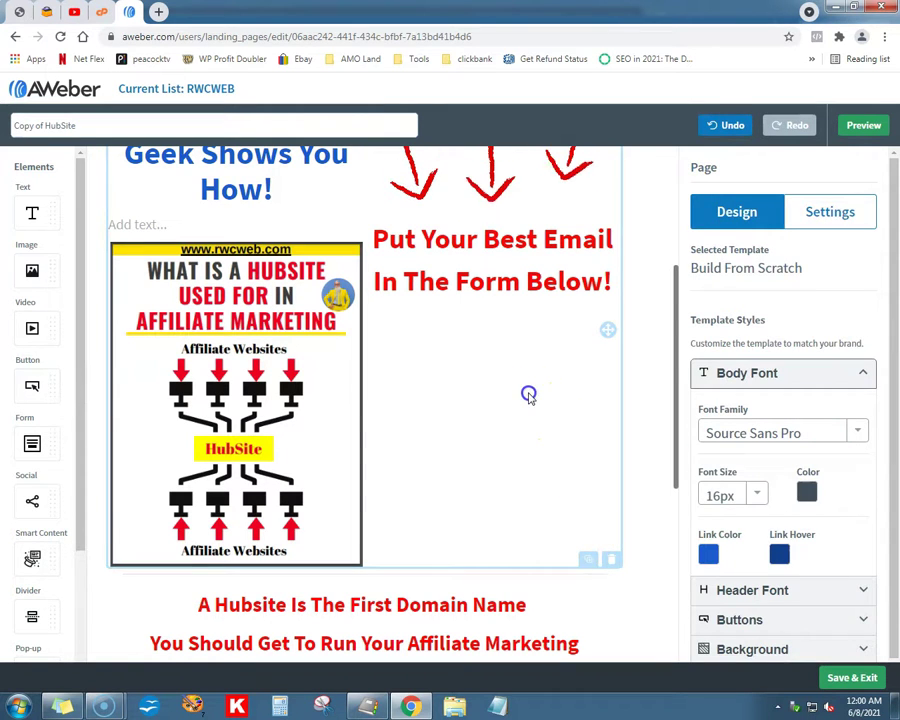
pyautogui.click(529, 395)
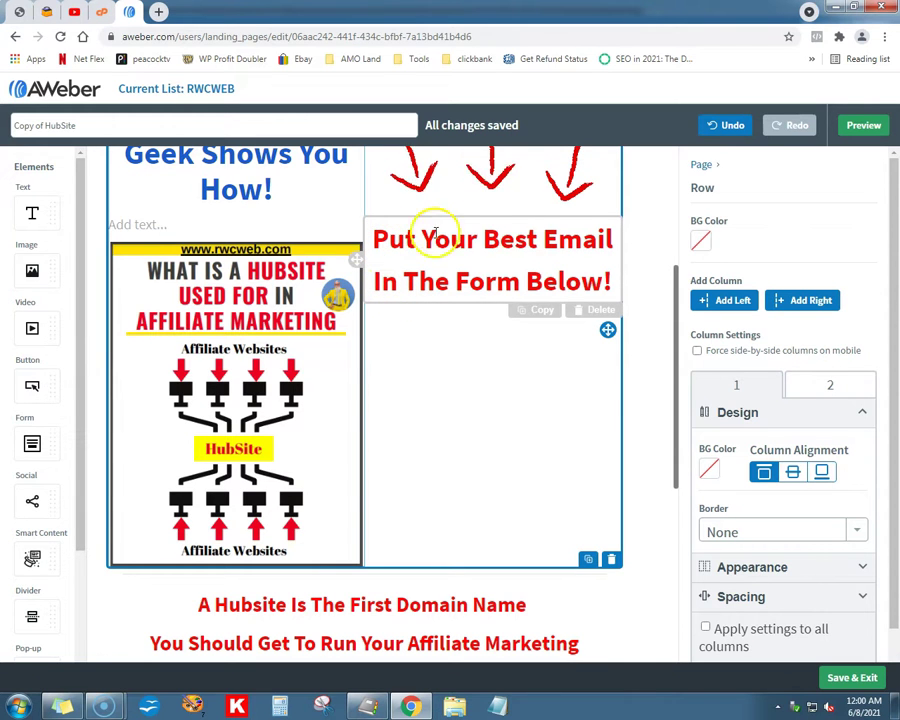
pyautogui.click(586, 311)
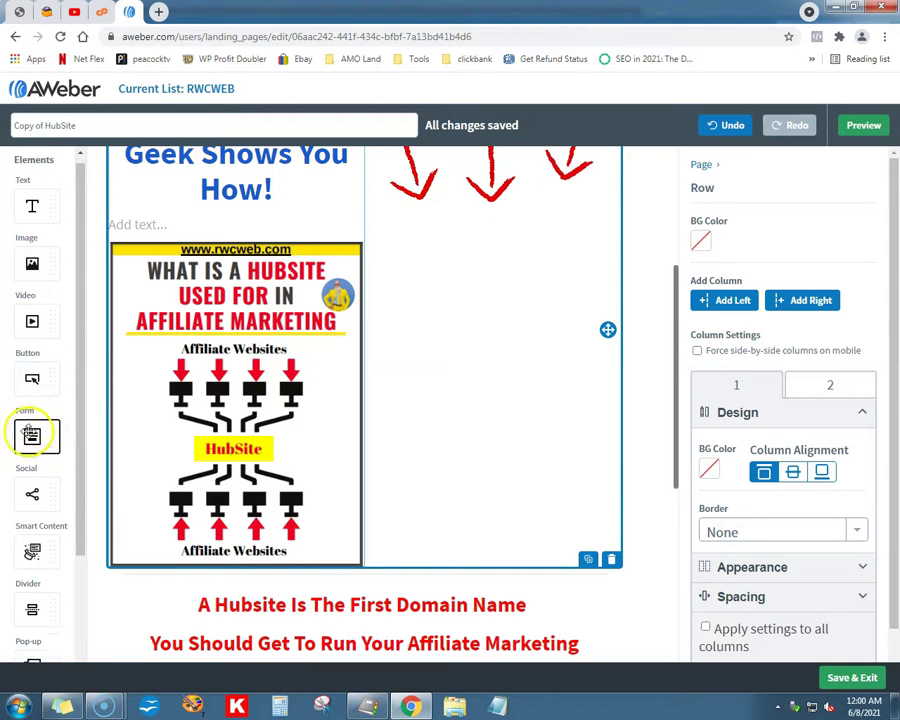
pyautogui.scroll(-3, 22, 436)
pyautogui.moveTo(26, 462); pyautogui.dragTo(464, 318)
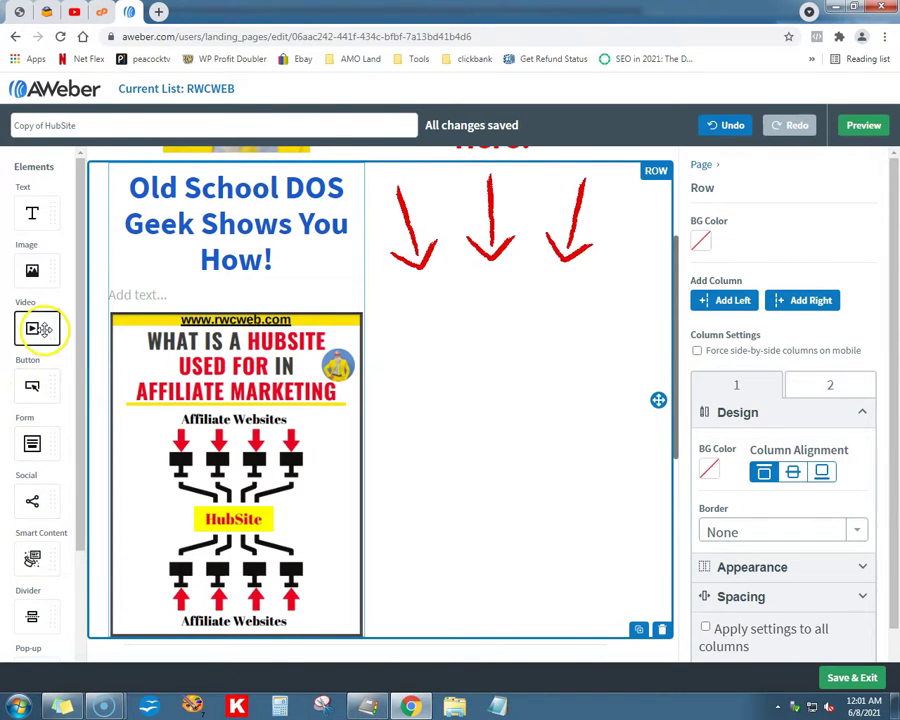
pyautogui.scroll(-2, 42, 330)
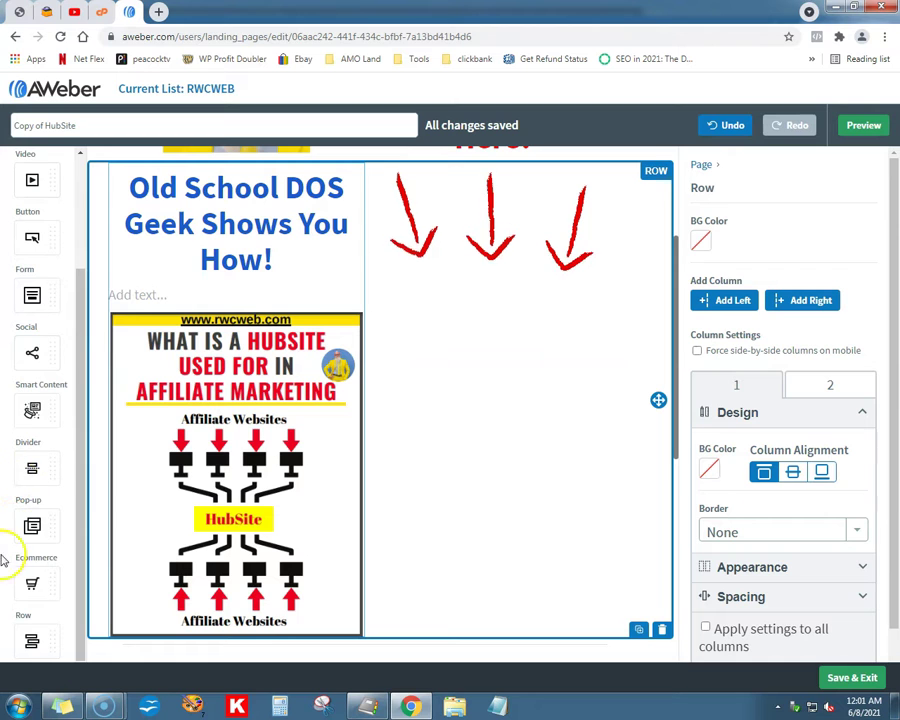
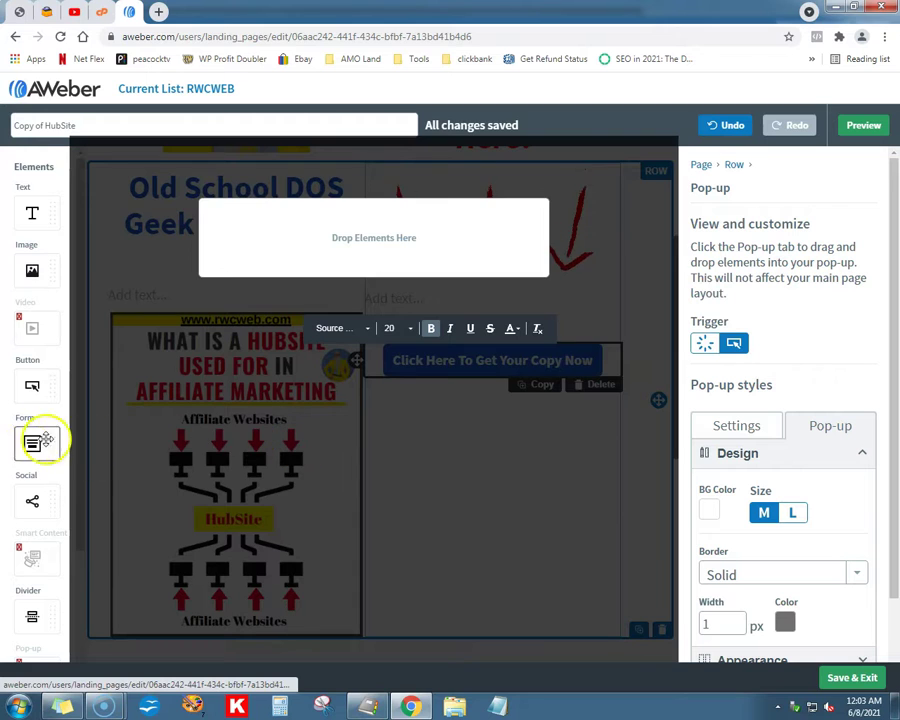
# Step: Drop a Form element with Name, Email and Submit into the Click Here button's empty pop-up
pyautogui.scroll(-3, 30, 440)
pyautogui.scroll(3, 27, 425)
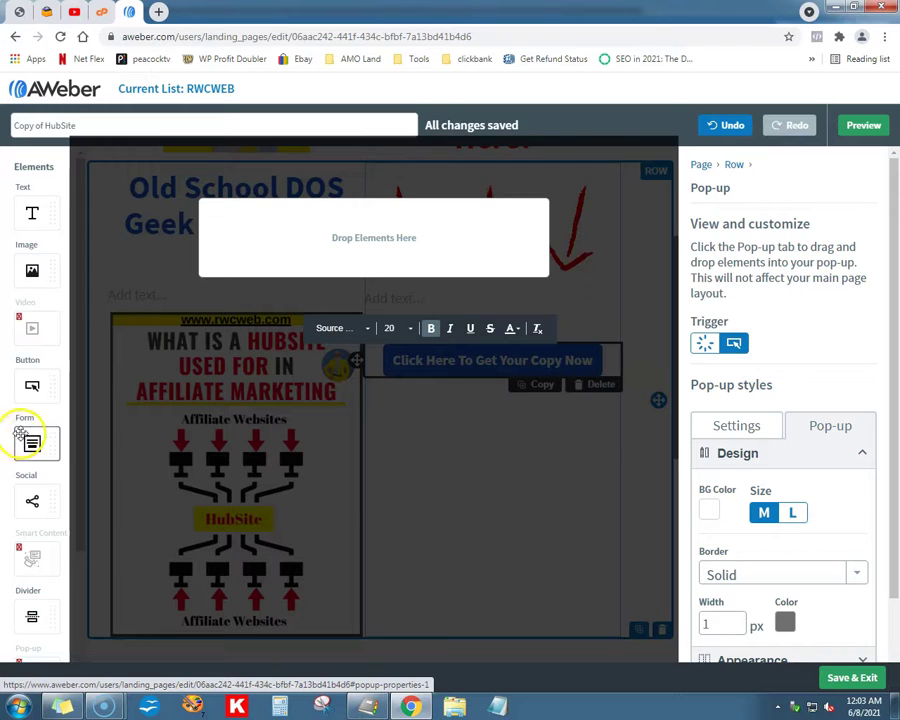
pyautogui.moveTo(33, 440); pyautogui.dragTo(595, 370)
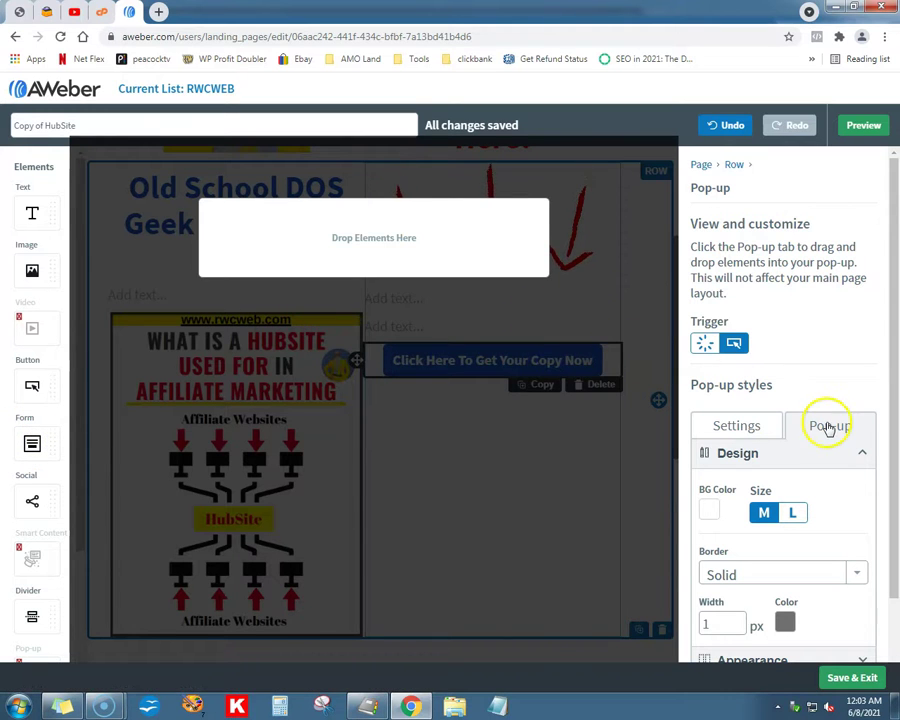
pyautogui.click(738, 425)
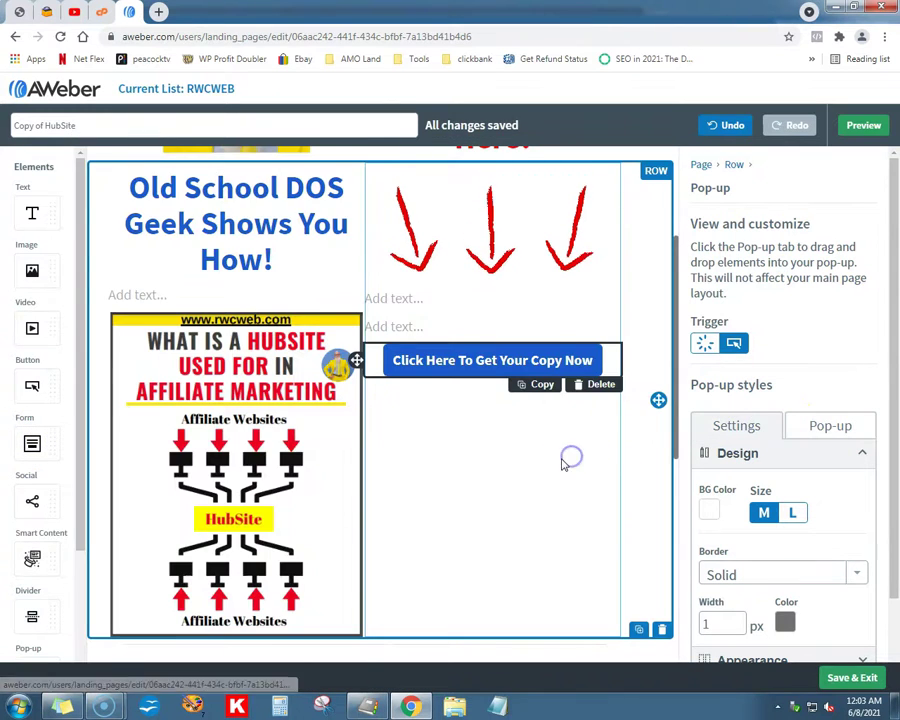
pyautogui.click(530, 376)
pyautogui.click(531, 365)
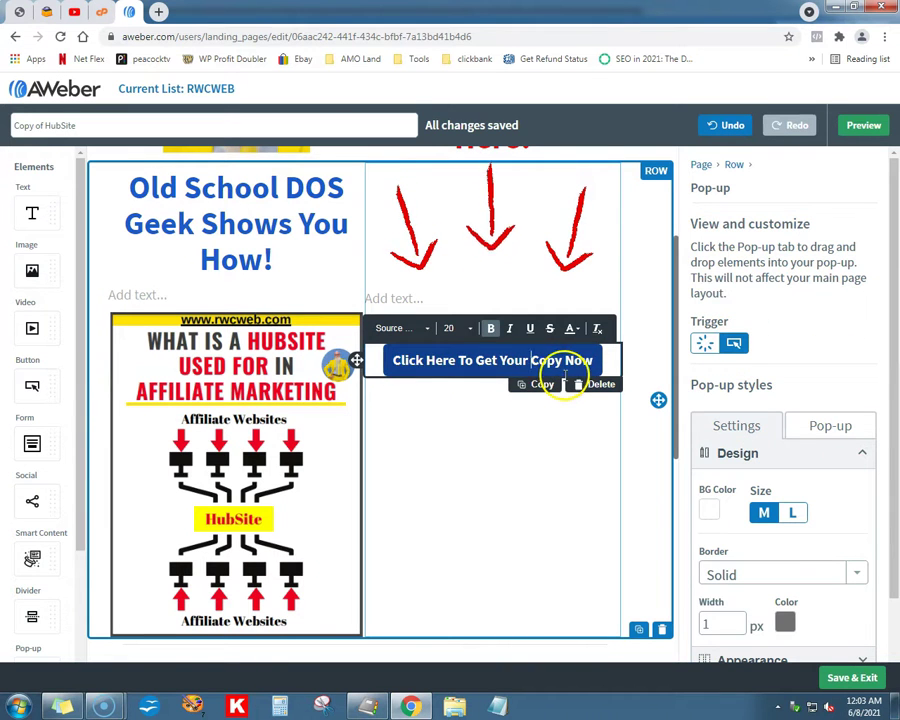
pyautogui.click(820, 430)
pyautogui.click(727, 424)
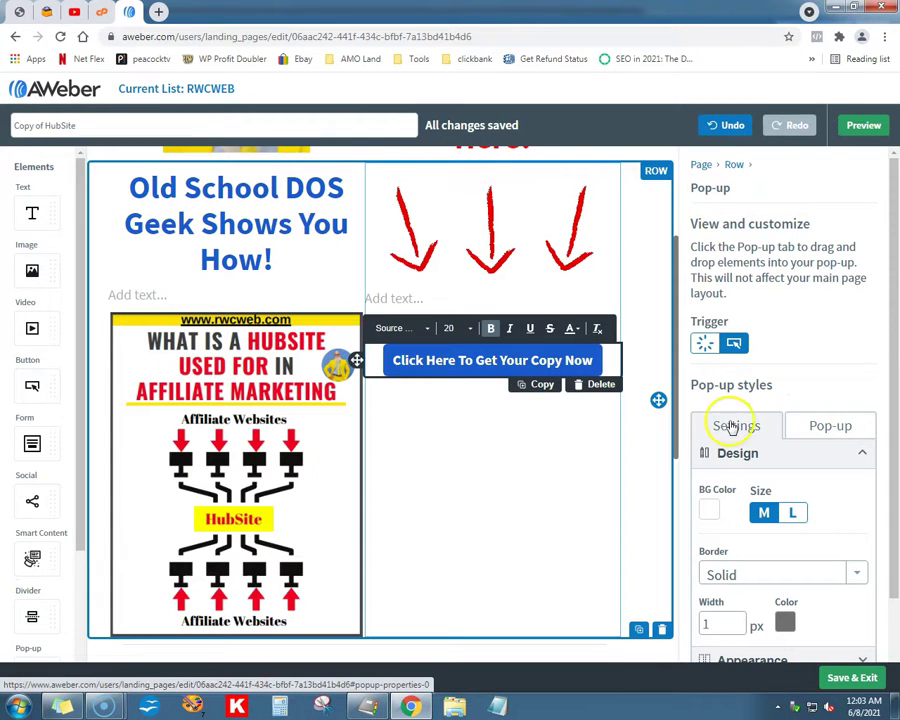
pyautogui.click(815, 425)
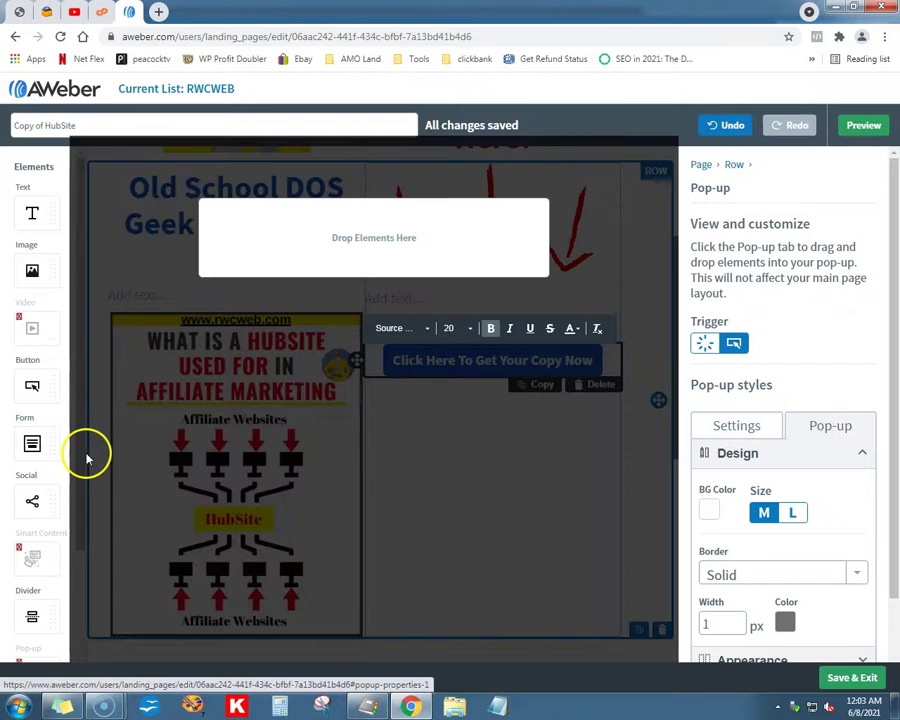
pyautogui.moveTo(33, 453); pyautogui.dragTo(365, 262)
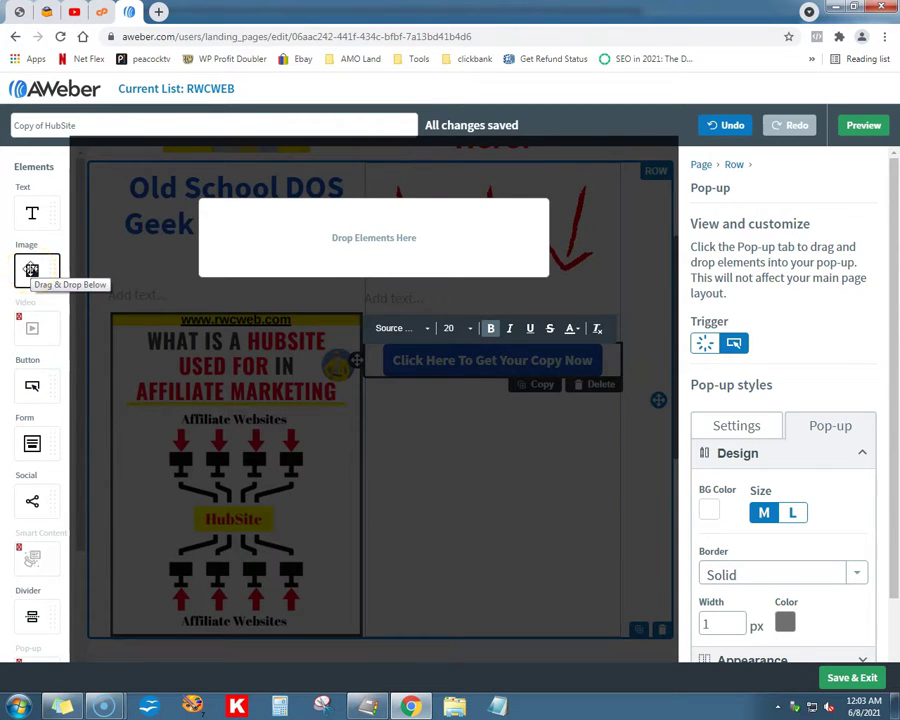
pyautogui.moveTo(32, 443); pyautogui.dragTo(405, 236)
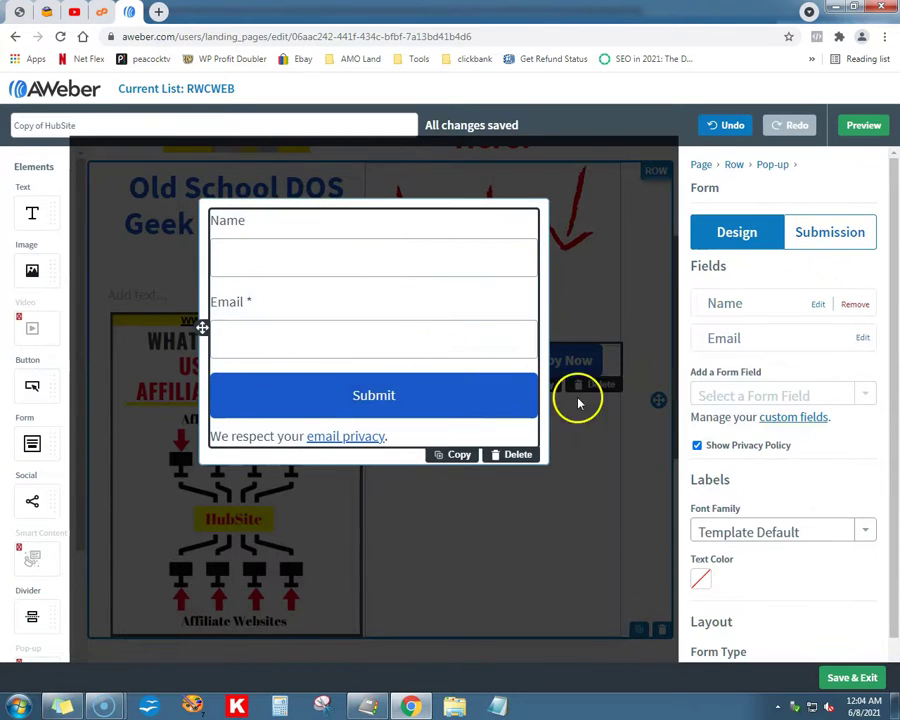
# Step: In the form's Submission settings, tag subscribers 'clicked popup' and save
pyautogui.click(827, 234)
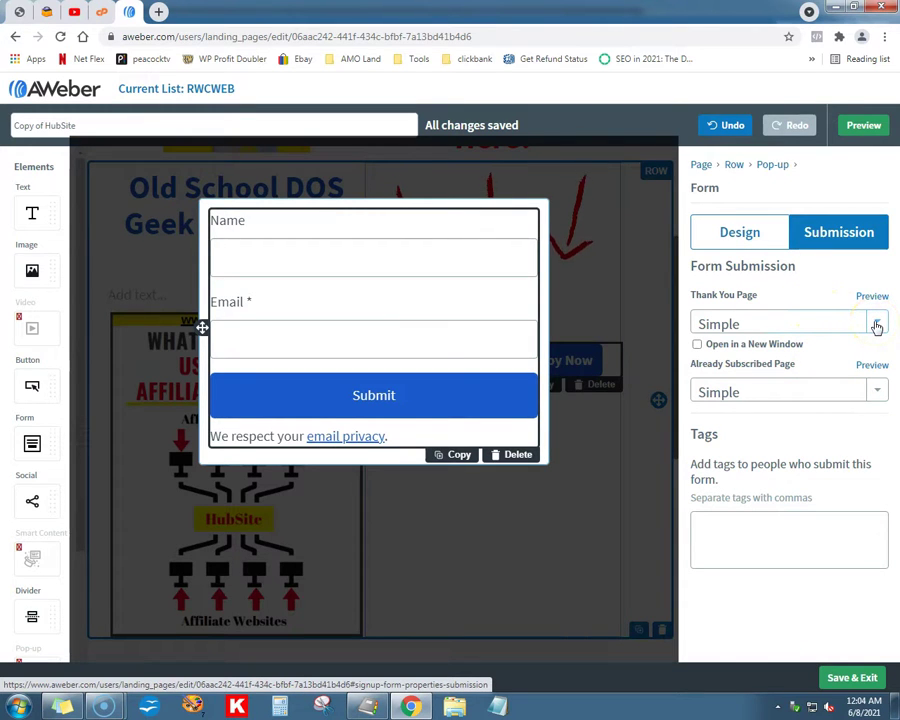
pyautogui.click(743, 240)
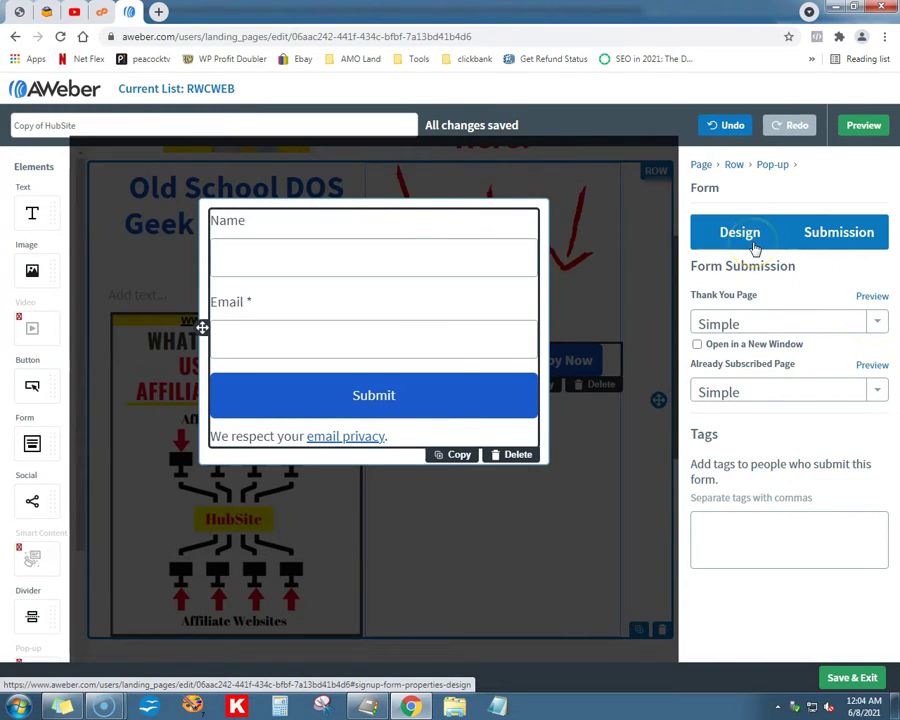
pyautogui.click(715, 525)
pyautogui.write('po')
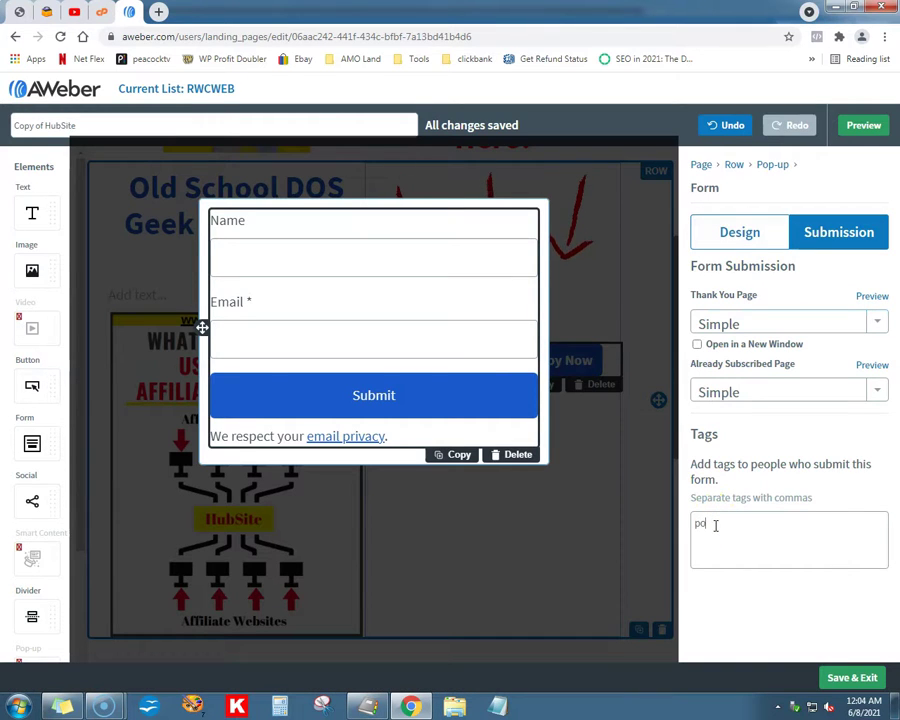
pyautogui.write('pup')
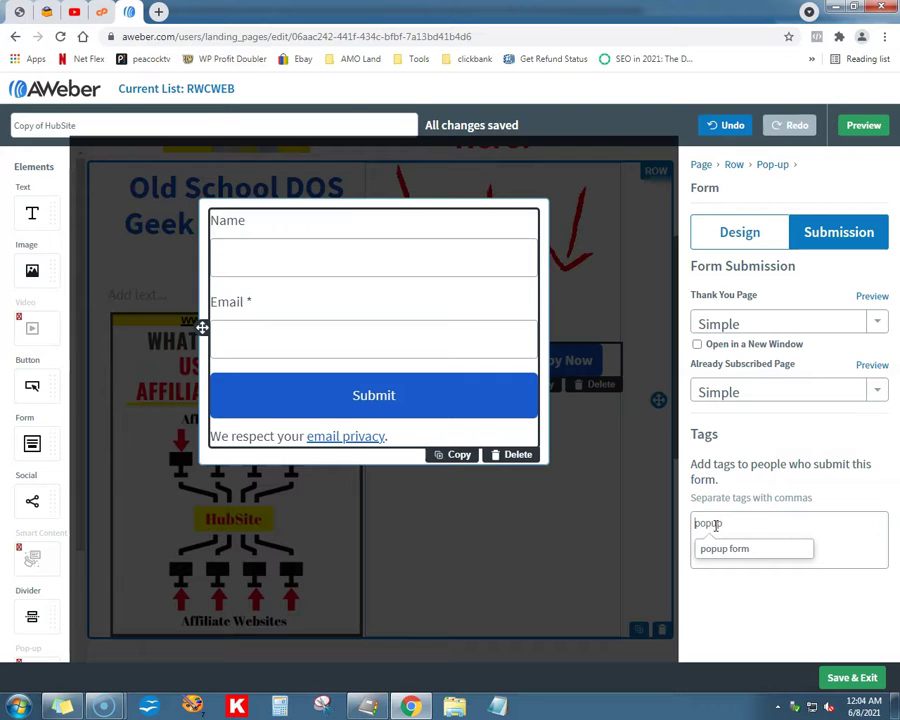
pyautogui.press('Home')
pyautogui.write('clicked')
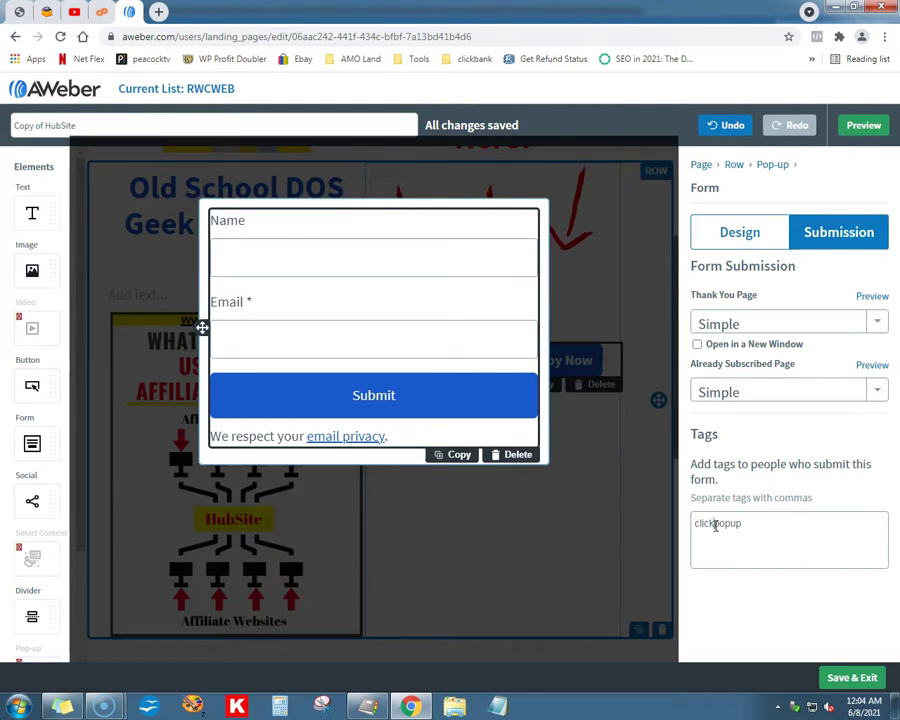
pyautogui.click(770, 570)
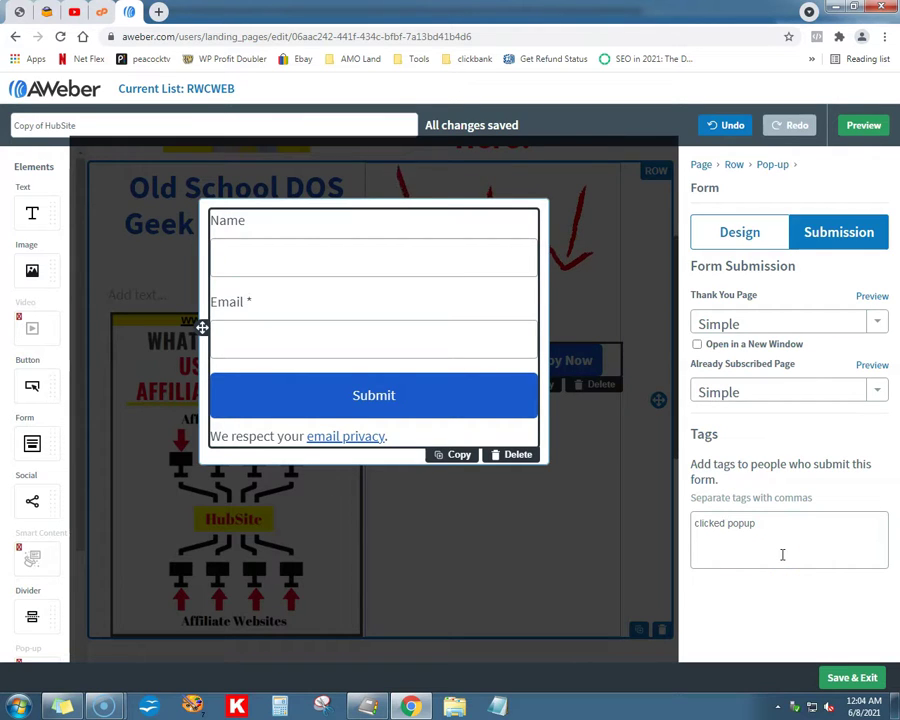
# Step: Save and exit the editor, then preview Copy of HubSite from the Landing Page List
pyautogui.click(840, 678)
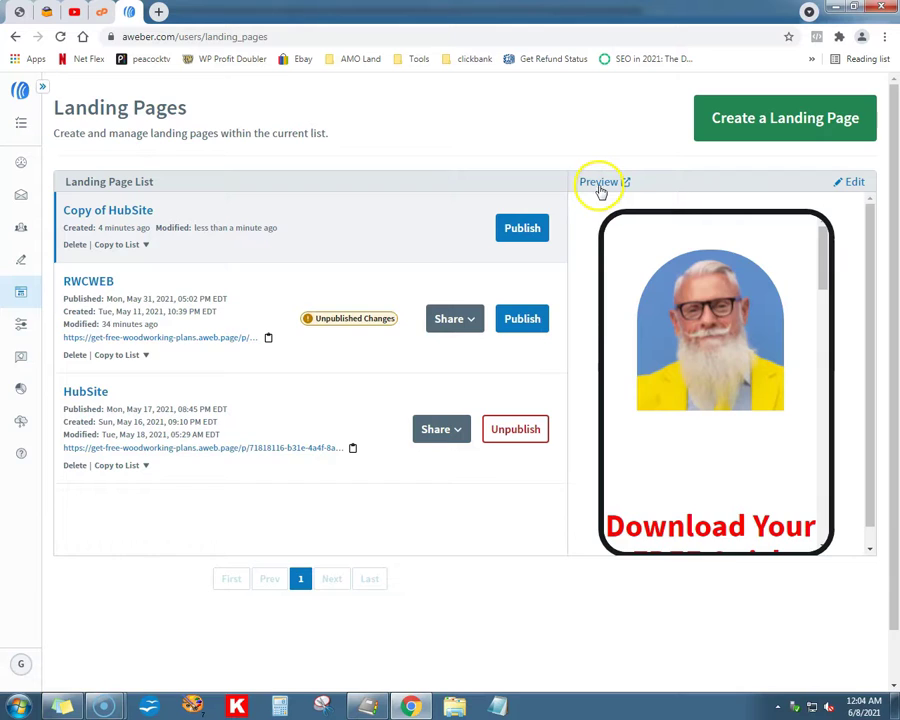
pyautogui.click(599, 185)
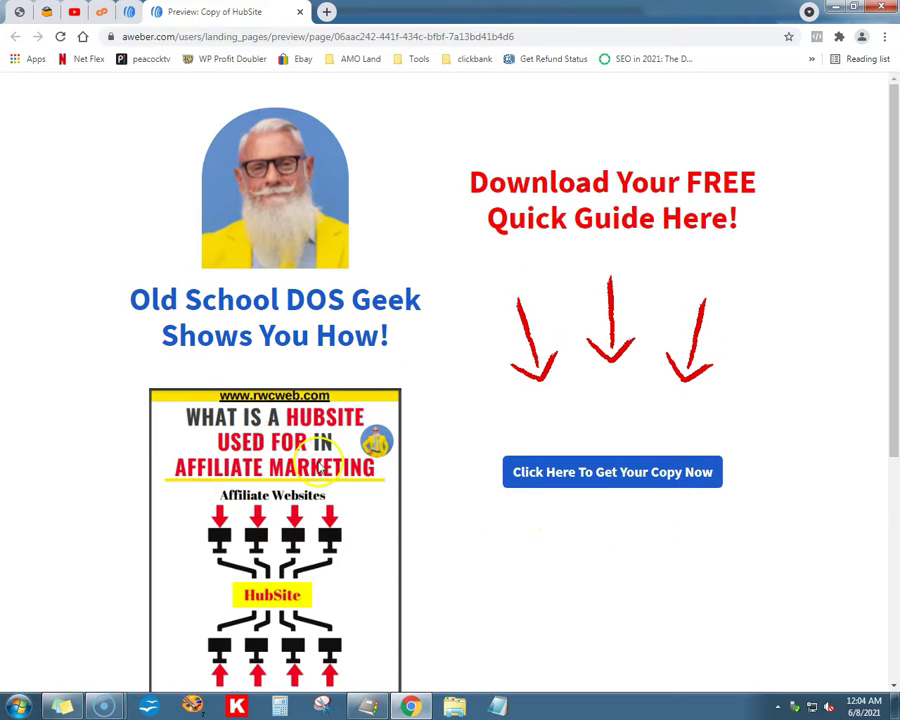
# Step: Test-submit the preview's pop-up form with a name and email, then close the pop-up and the preview tab
pyautogui.click(632, 487)
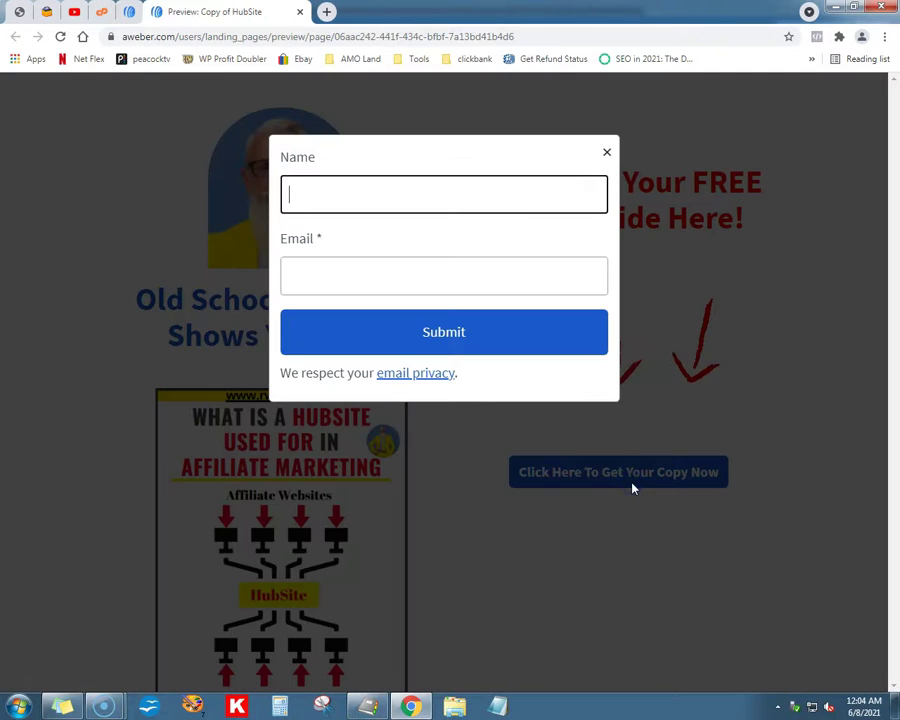
pyautogui.write('ray')
pyautogui.press('Tab')
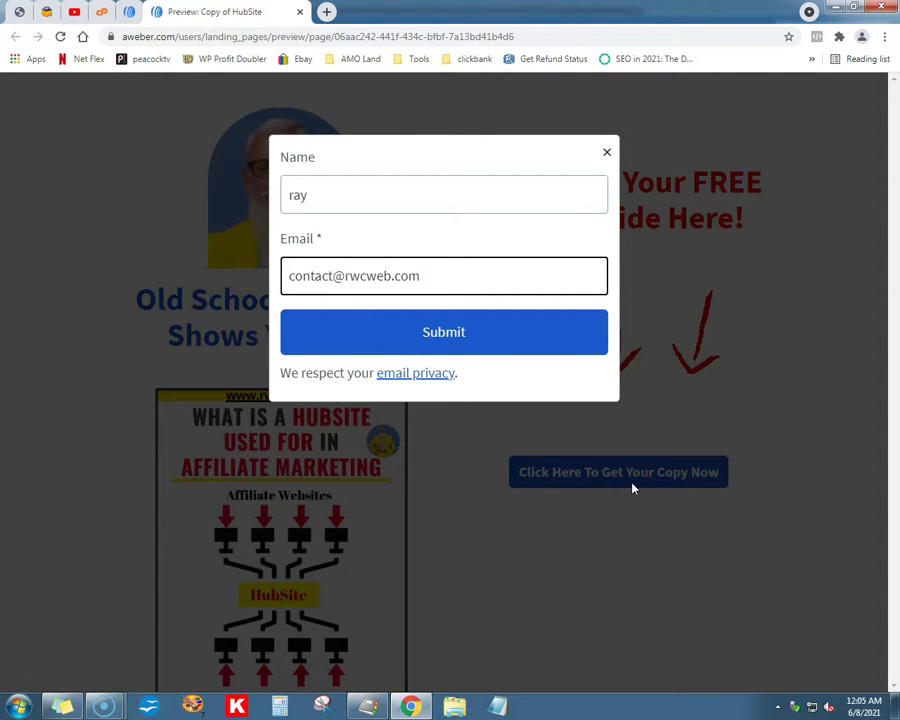
pyautogui.click(504, 345)
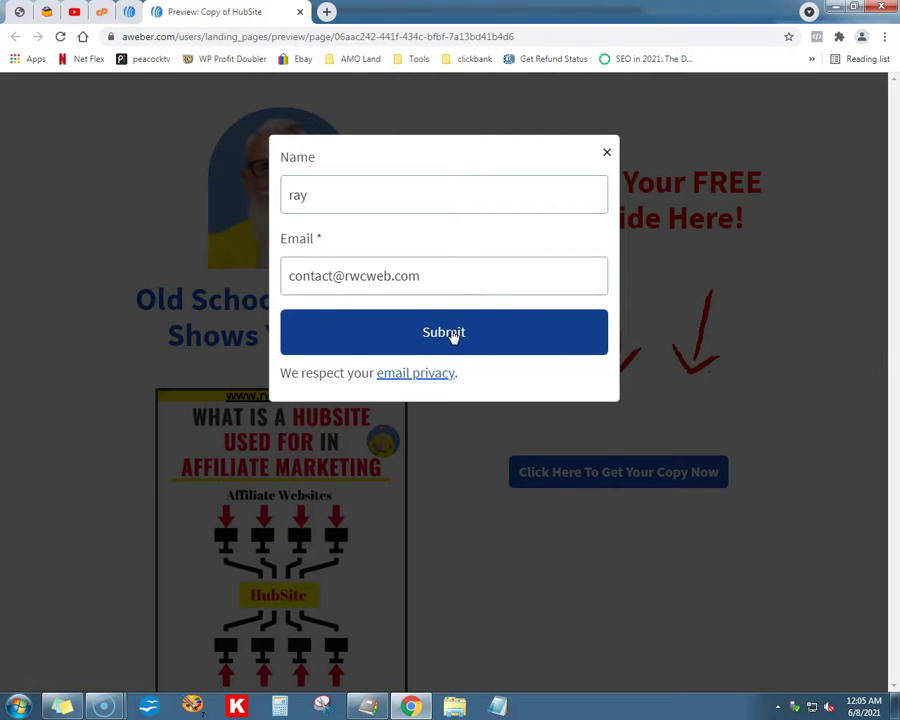
pyautogui.click(606, 152)
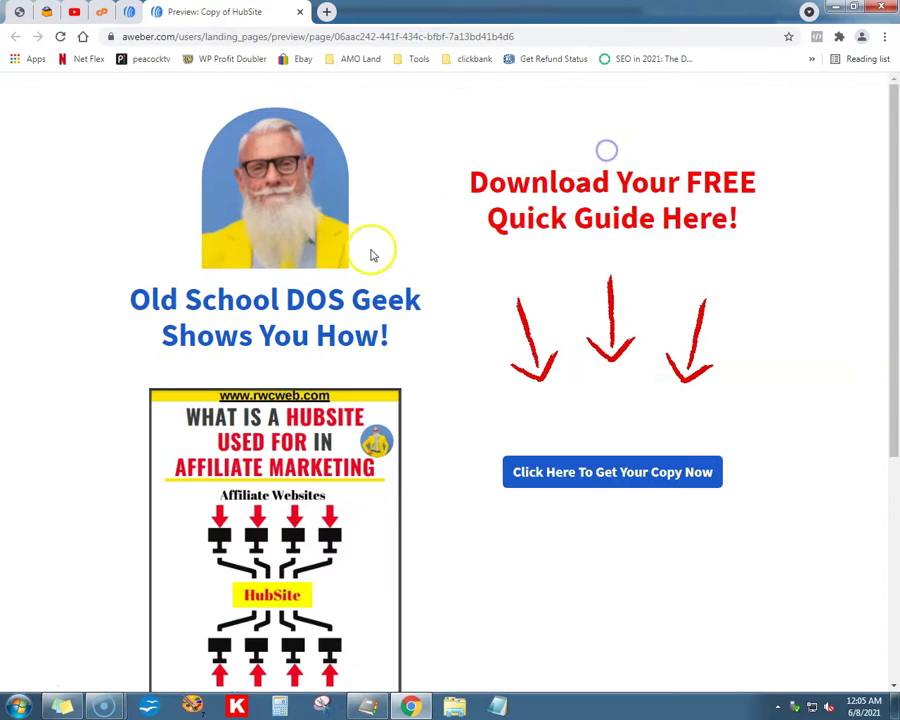
pyautogui.click(299, 11)
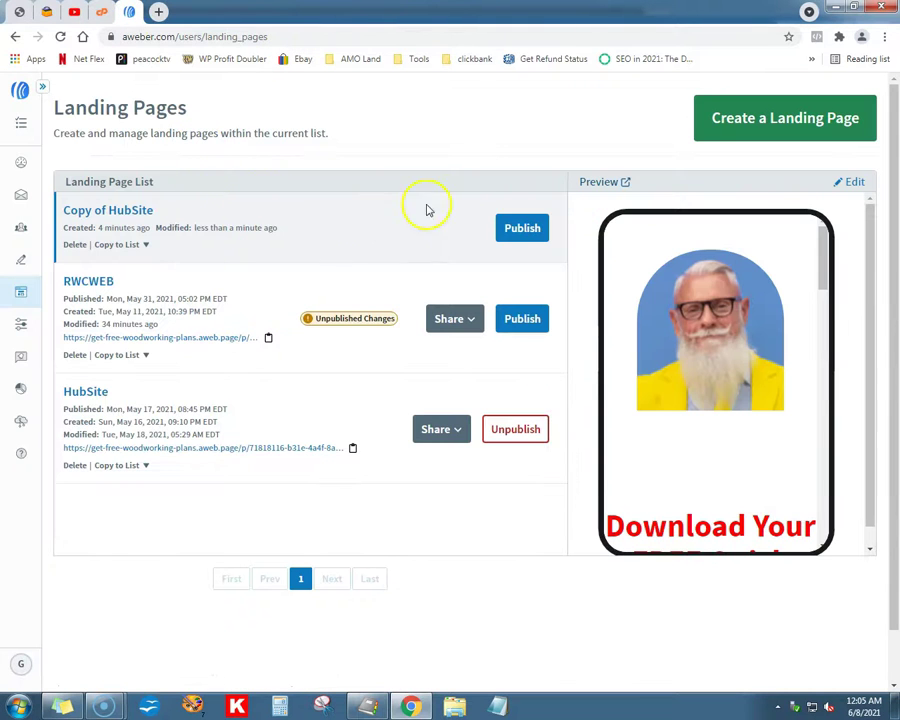
# Step: Publish Copy of HubSite, dismiss the page-is-live dialog, and open its aweb.page address
pyautogui.click(509, 224)
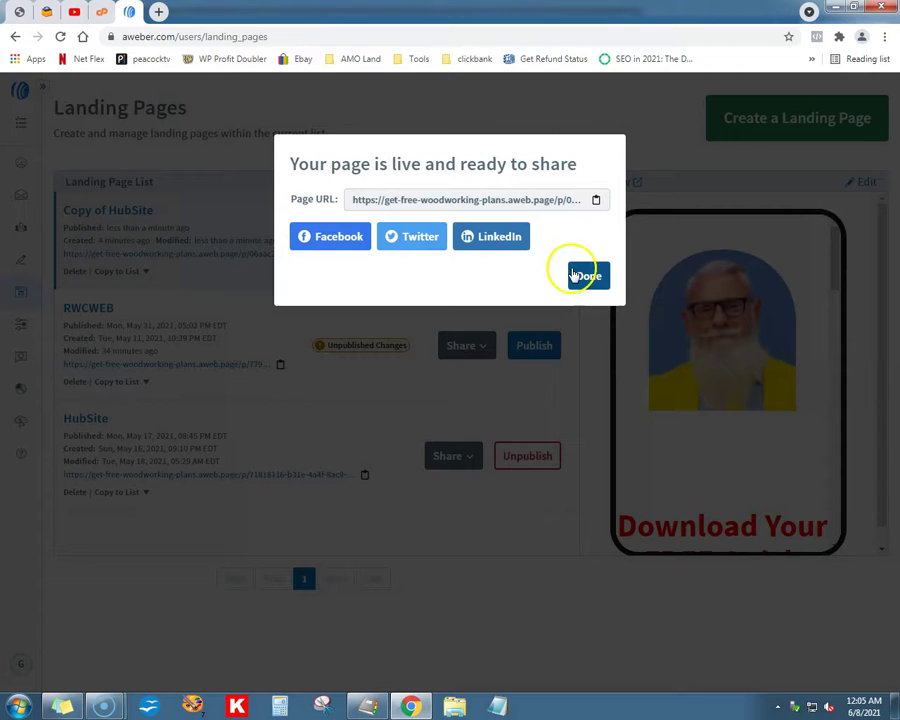
pyautogui.click(574, 275)
pyautogui.click(211, 256)
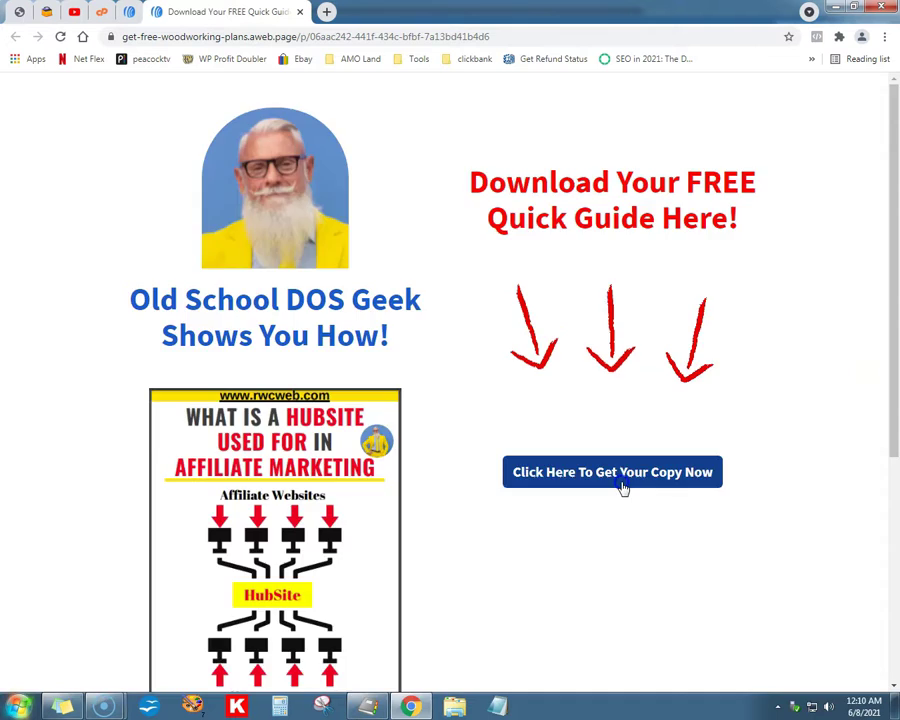
# Step: On the live page, submit the Click Here pop-up form with a test name and email address
pyautogui.click(620, 484)
pyautogui.write('ray')
pyautogui.press('Tab')
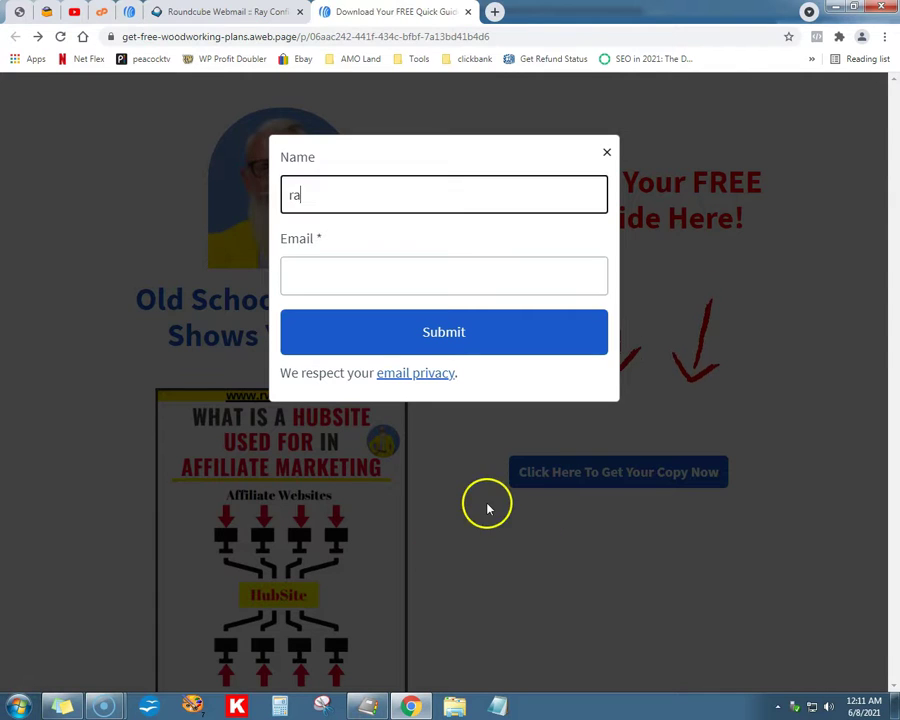
pyautogui.write('y')
pyautogui.press('Tab')
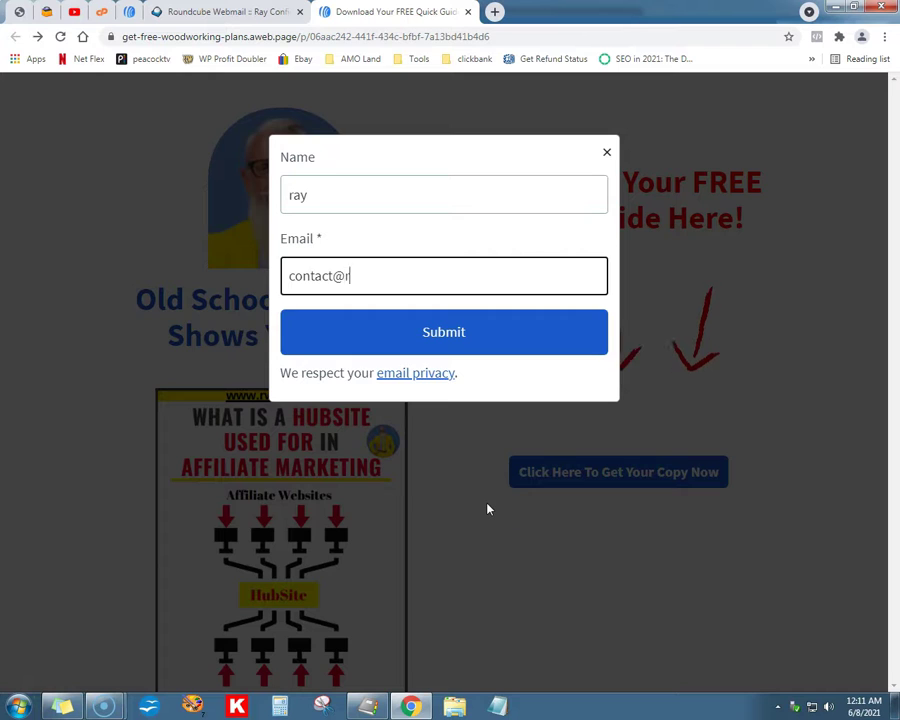
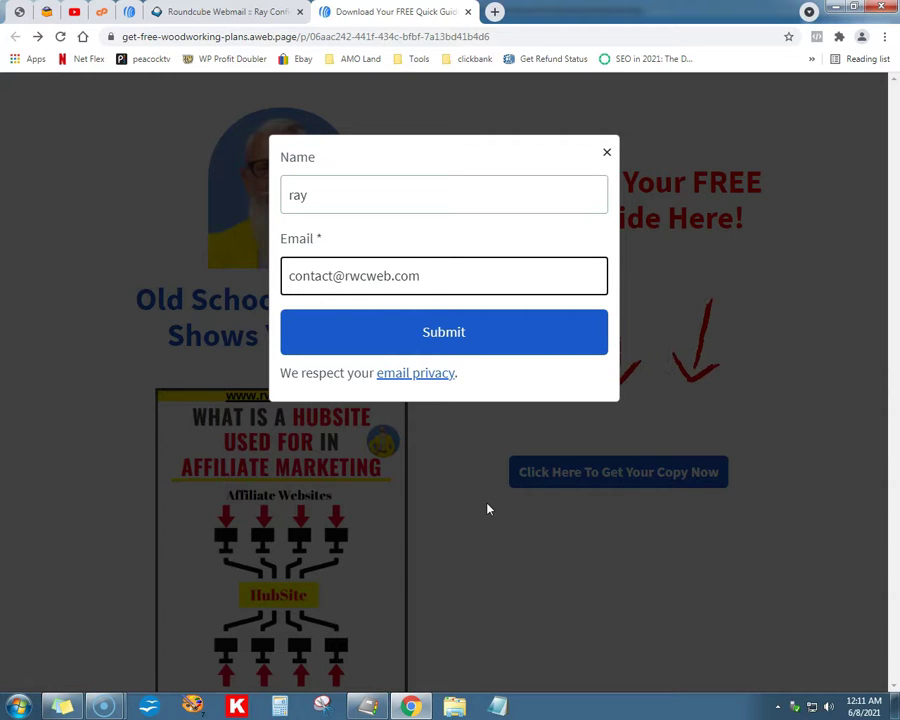
pyautogui.click(471, 344)
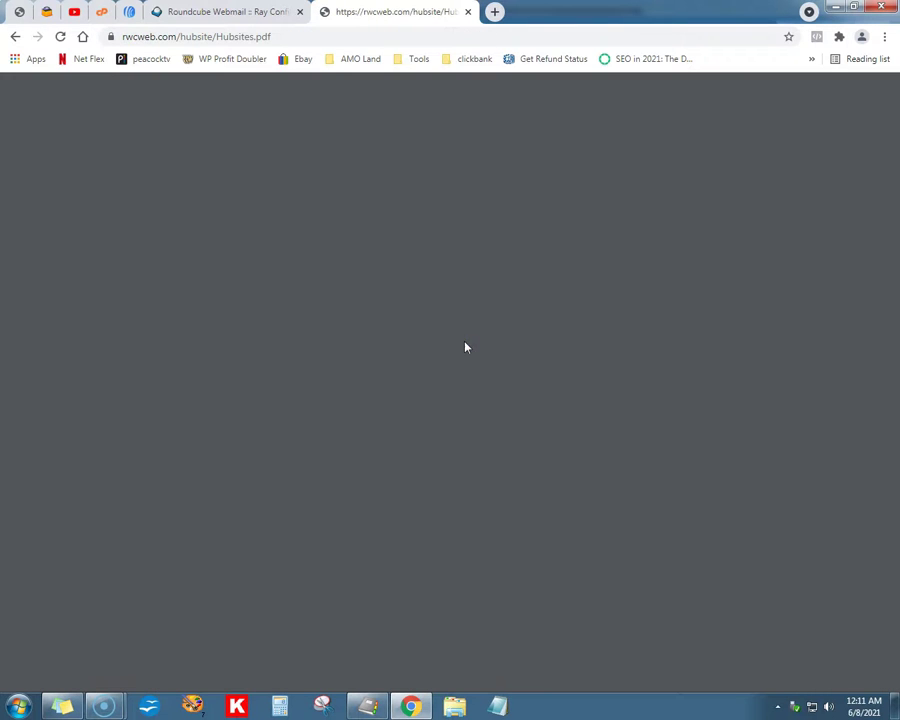
# Step: Skim the Hubsites.pdf guide, then switch to the cPanel Email Accounts tab
pyautogui.scroll(-3, 566, 362)
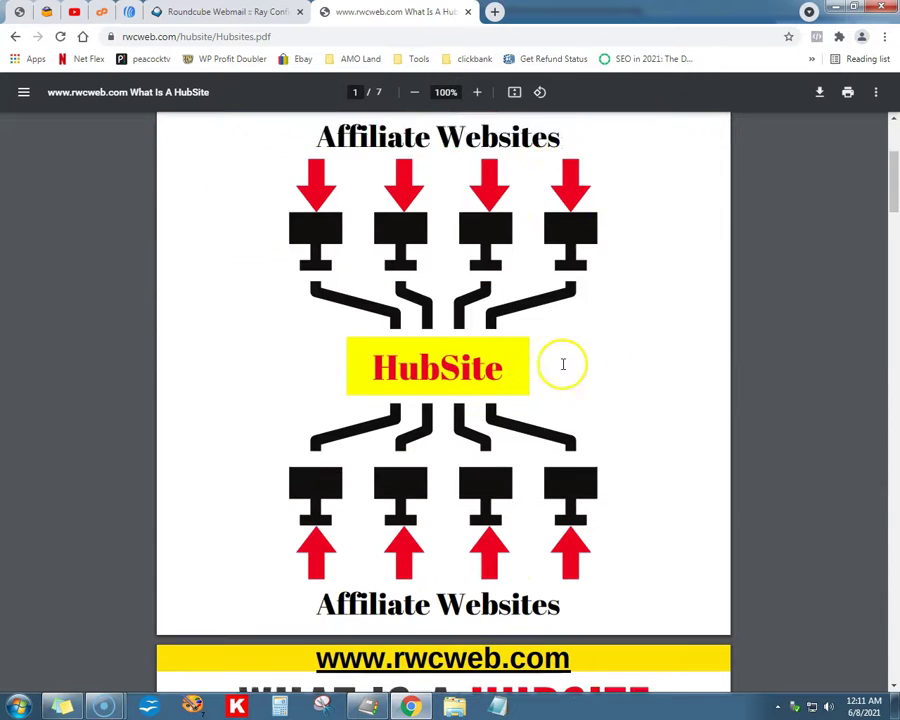
pyautogui.scroll(3, 287, 282)
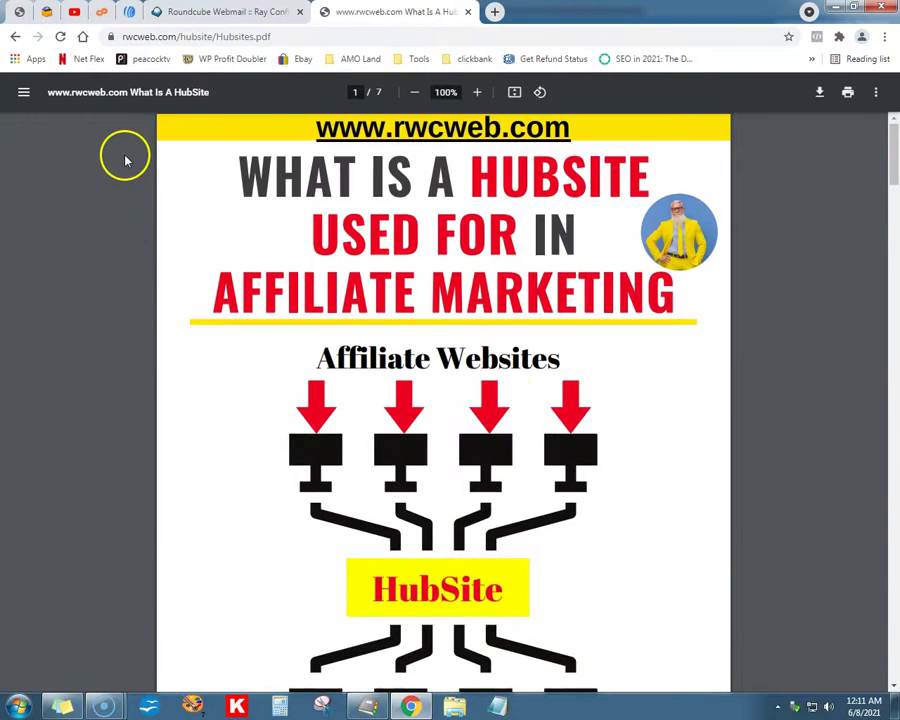
pyautogui.click(102, 12)
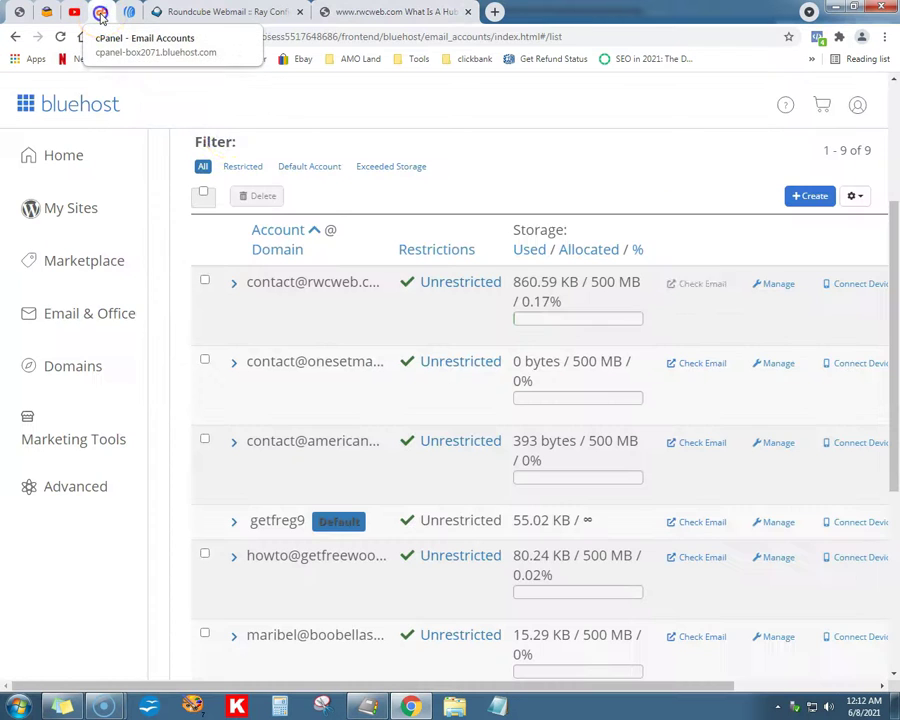
# Step: Open webmail via Check Email for the first listed email account
pyautogui.click(706, 284)
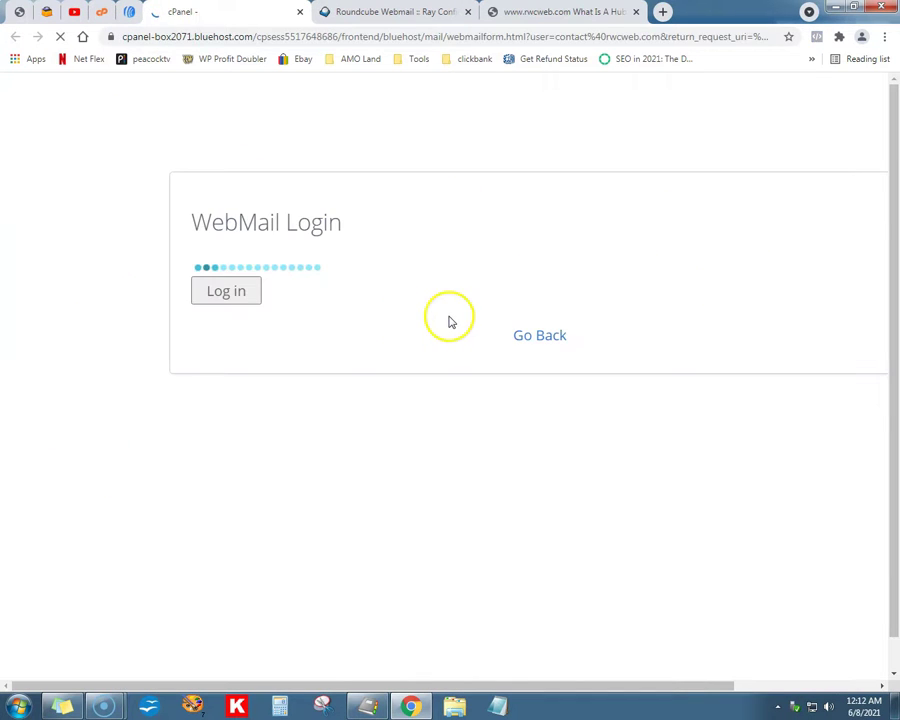